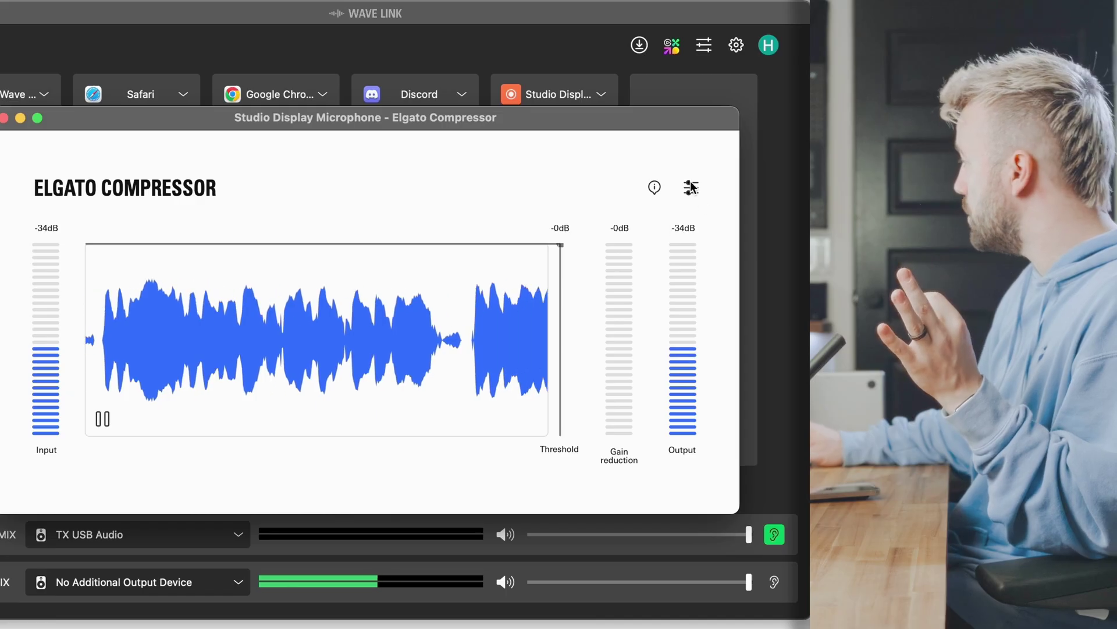
Step: Review the advanced mixer settings, then open the Starting scene for editing
click(691, 187)
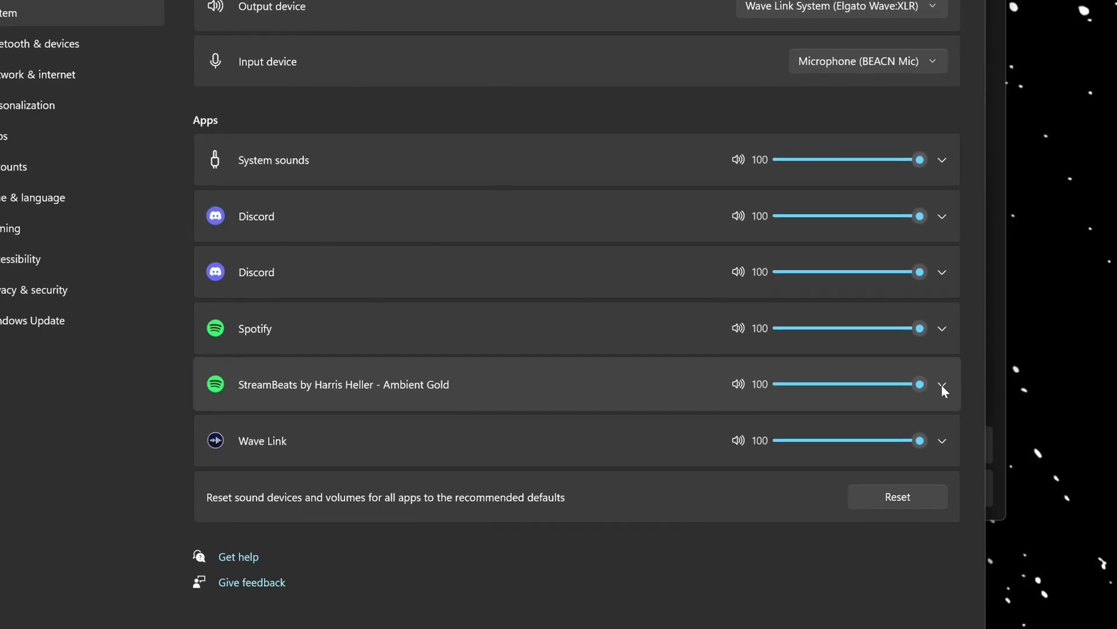
click(942, 384)
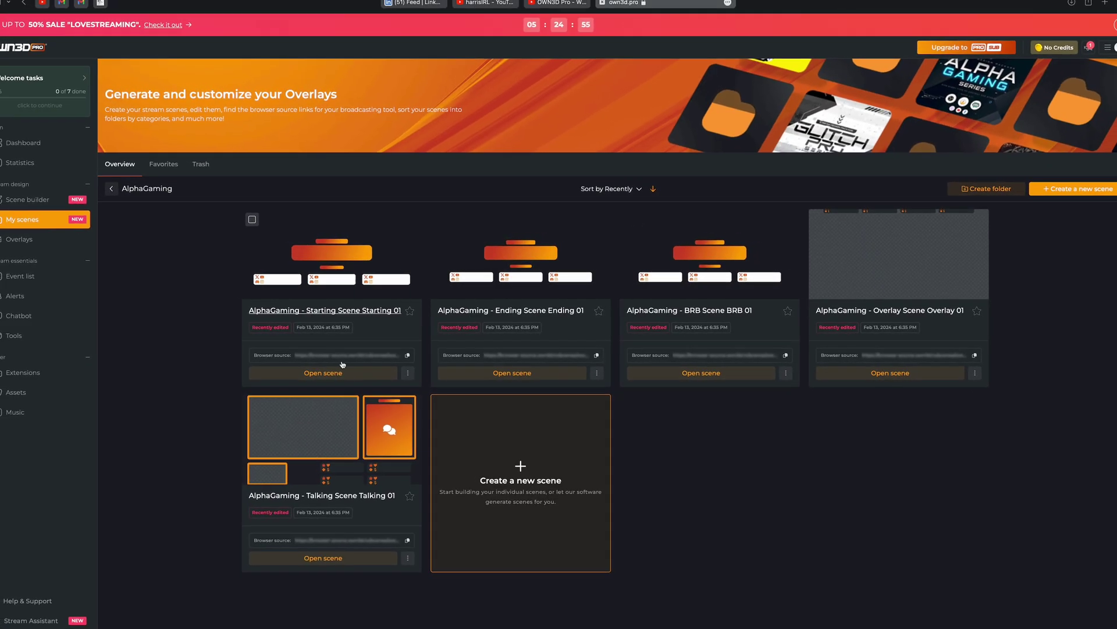
click(333, 373)
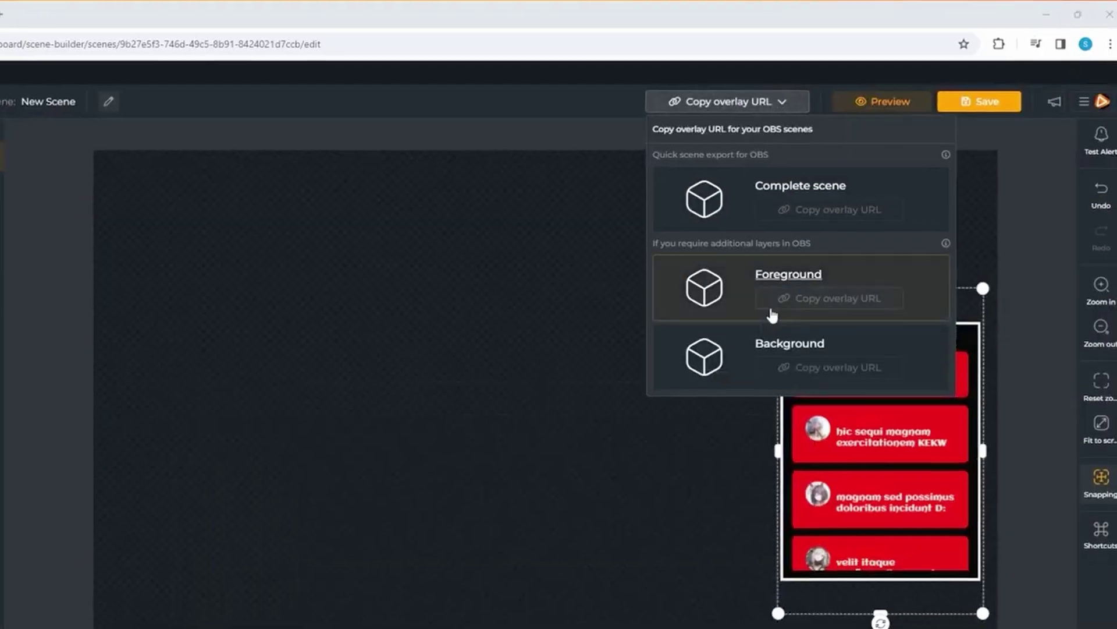
click(863, 437)
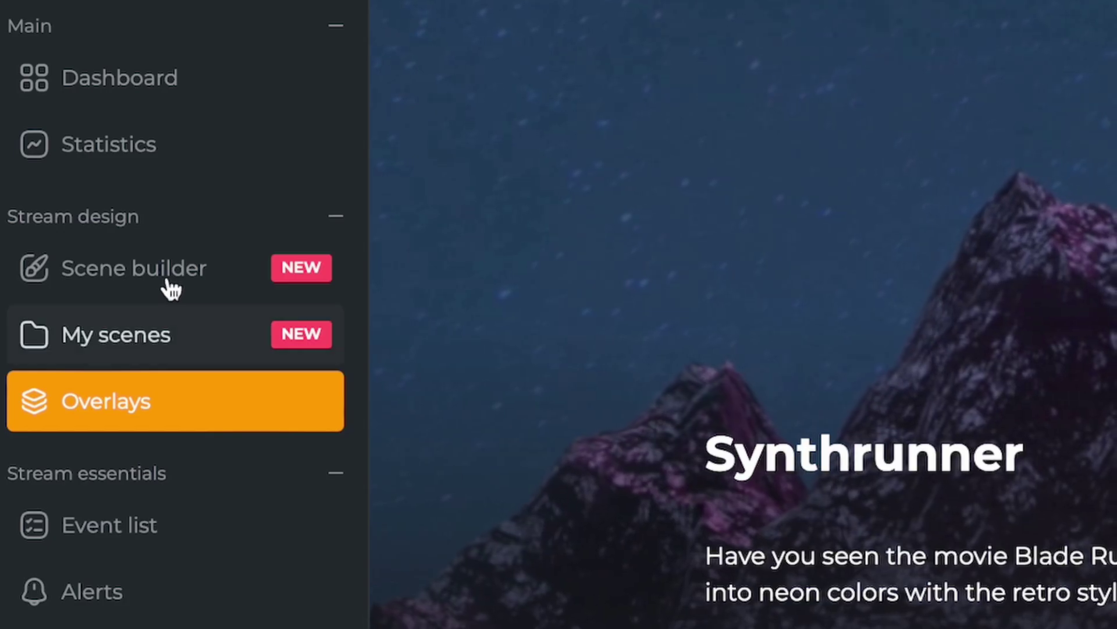
Step: Add the LIVECHAT Talking Banner widget to the Starting scene canvas
click(152, 262)
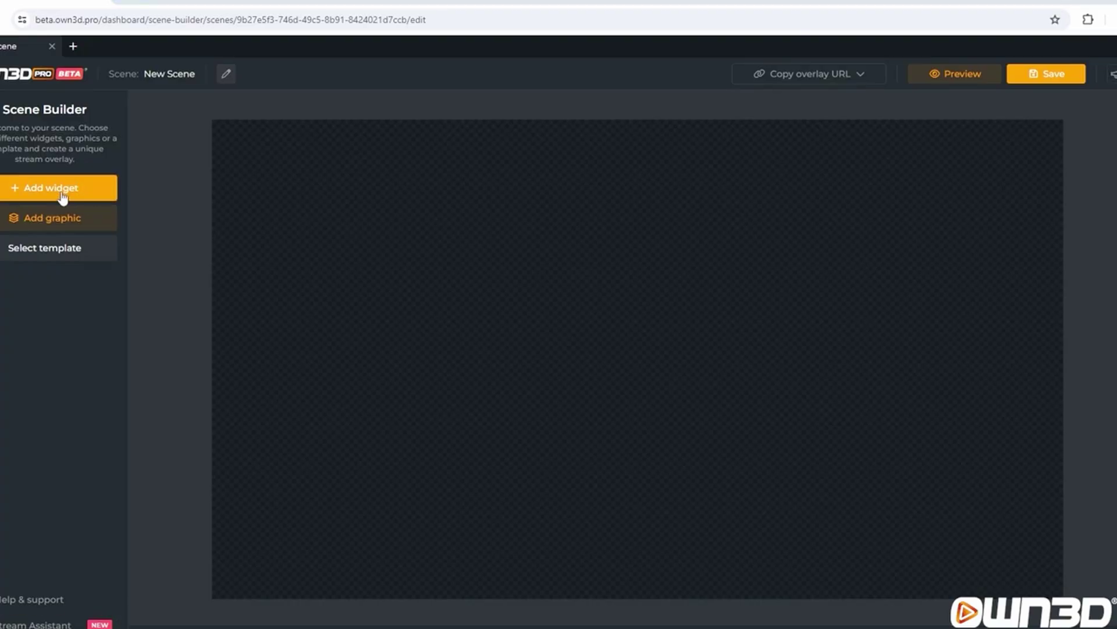
click(62, 198)
click(252, 145)
scroll(576, 399, down, 3)
click(576, 399)
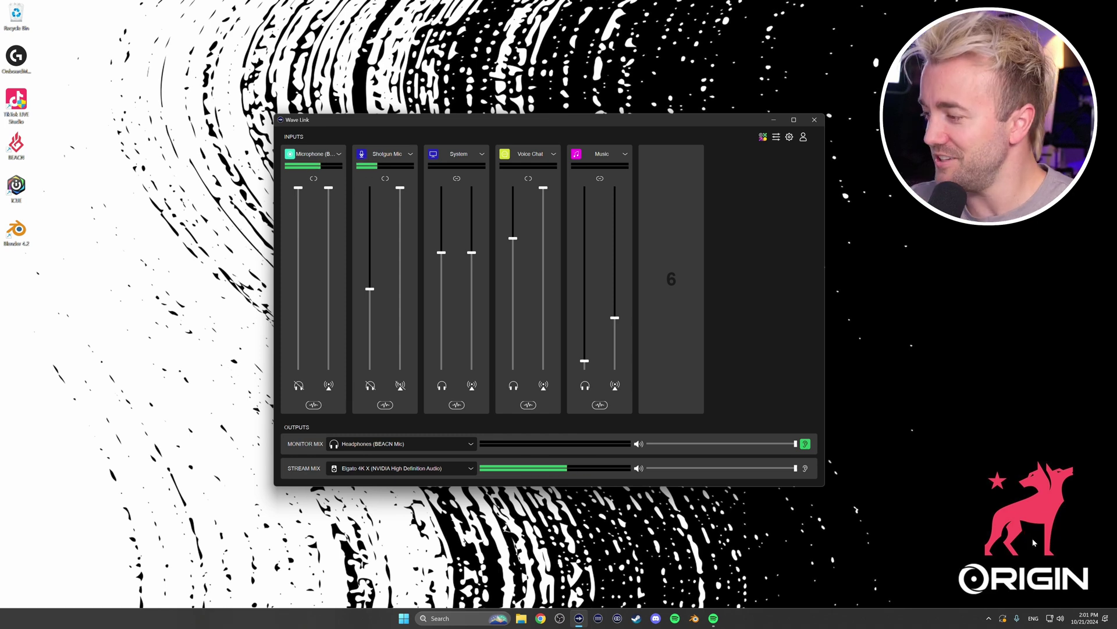
Step: Open the classic Sound dialog listing the Wave Link playback devices from the tray's sound settings
right_click(1063, 623)
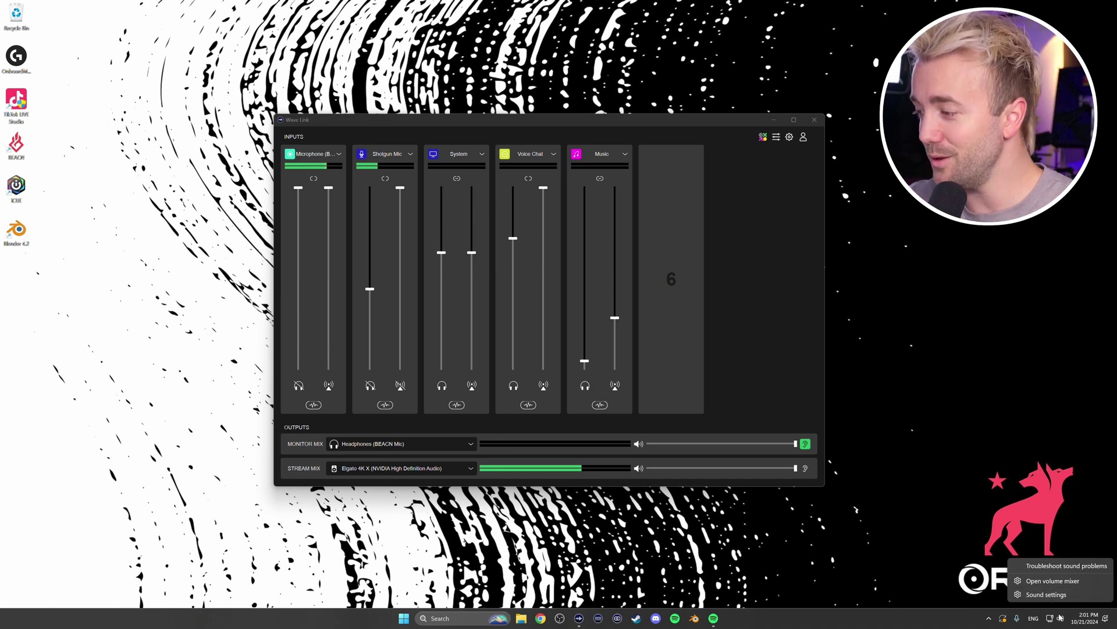
click(1052, 597)
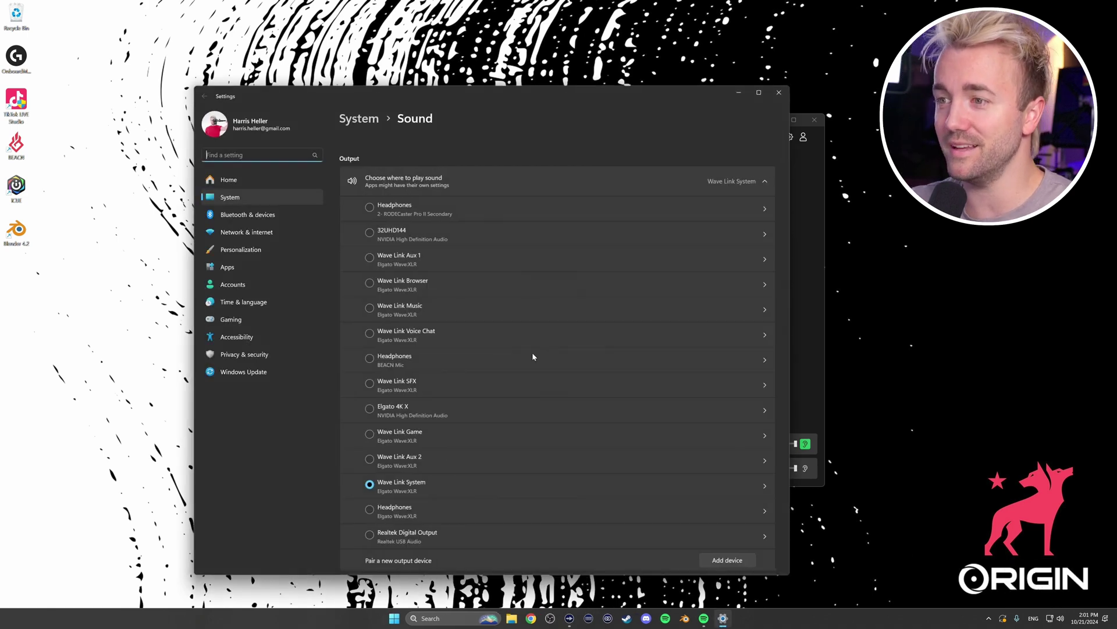
scroll(532, 357, down, 10)
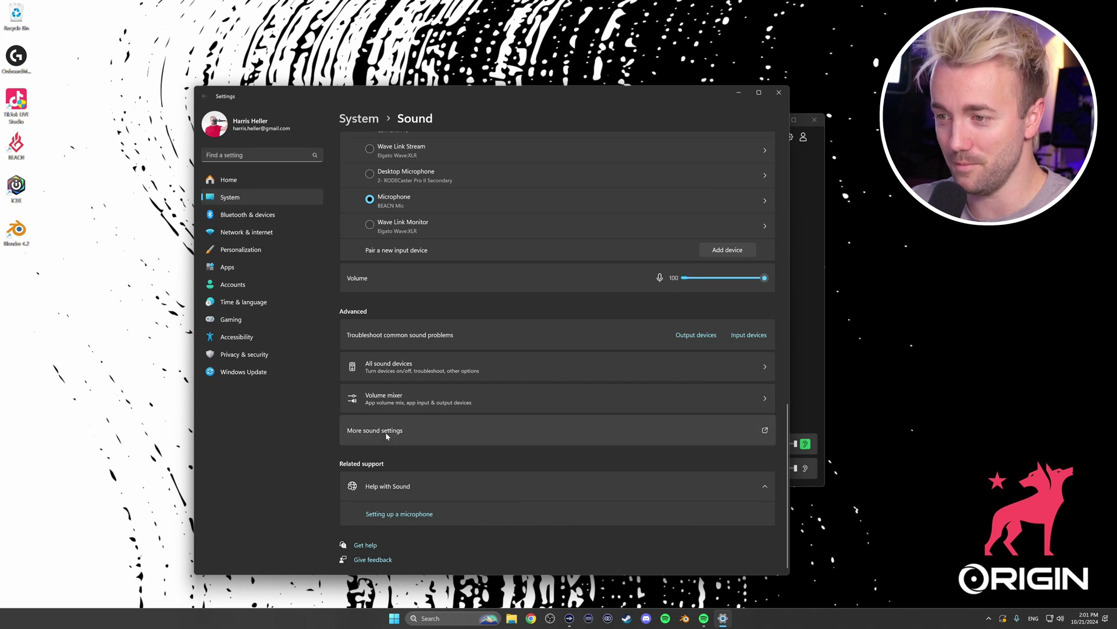
click(387, 433)
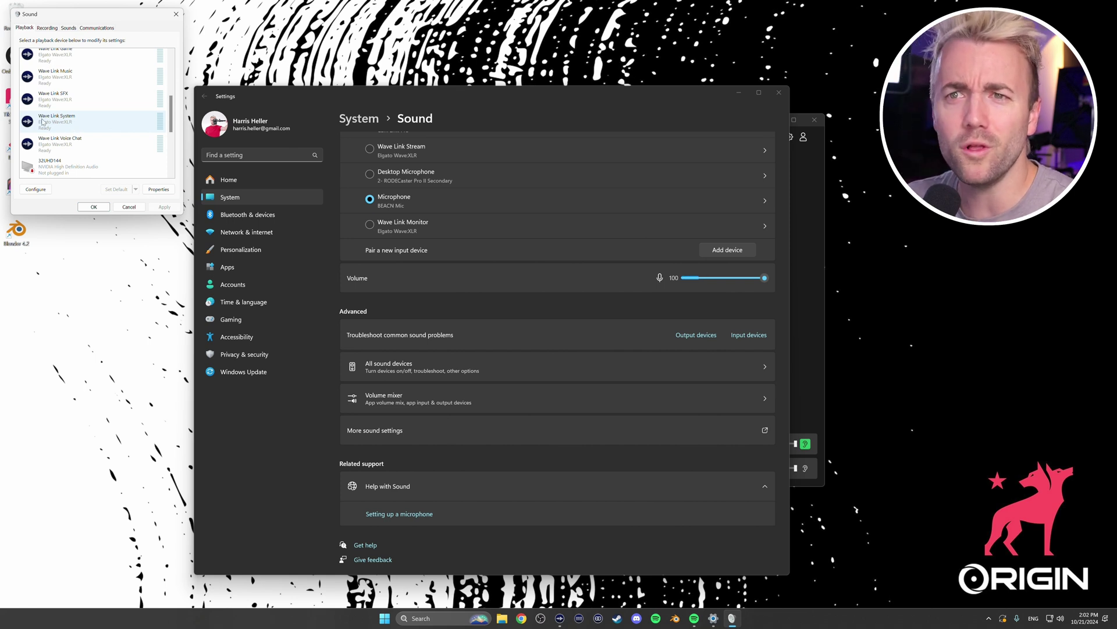
Step: On the Playback tab, set Wave Link System as default device and Wave Link Voice Chat as default communication device
right_click(76, 122)
click(101, 146)
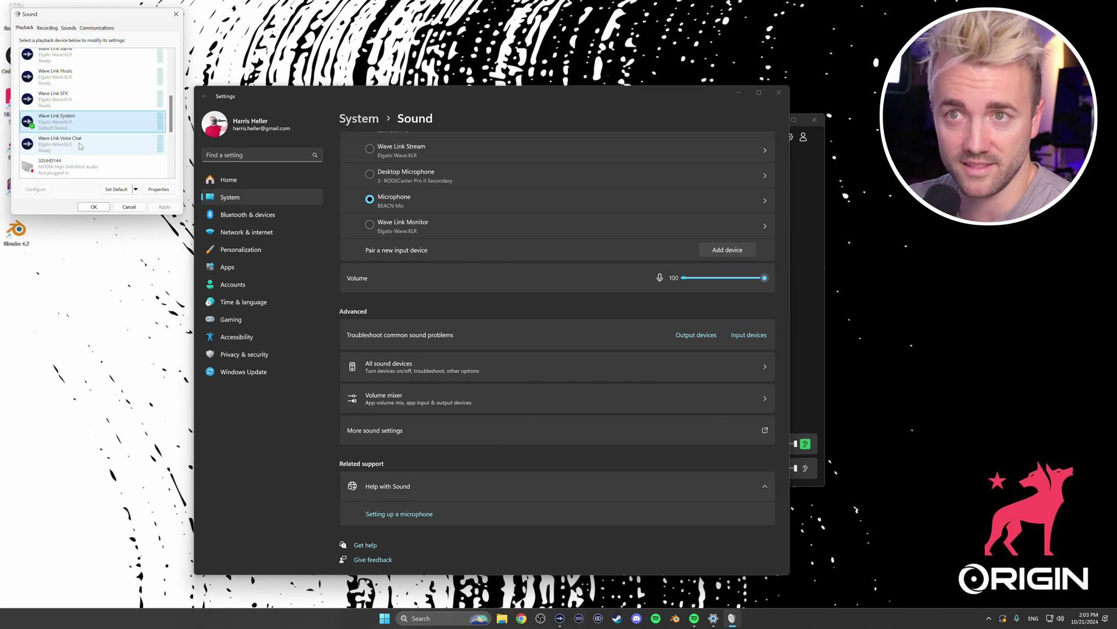
right_click(71, 143)
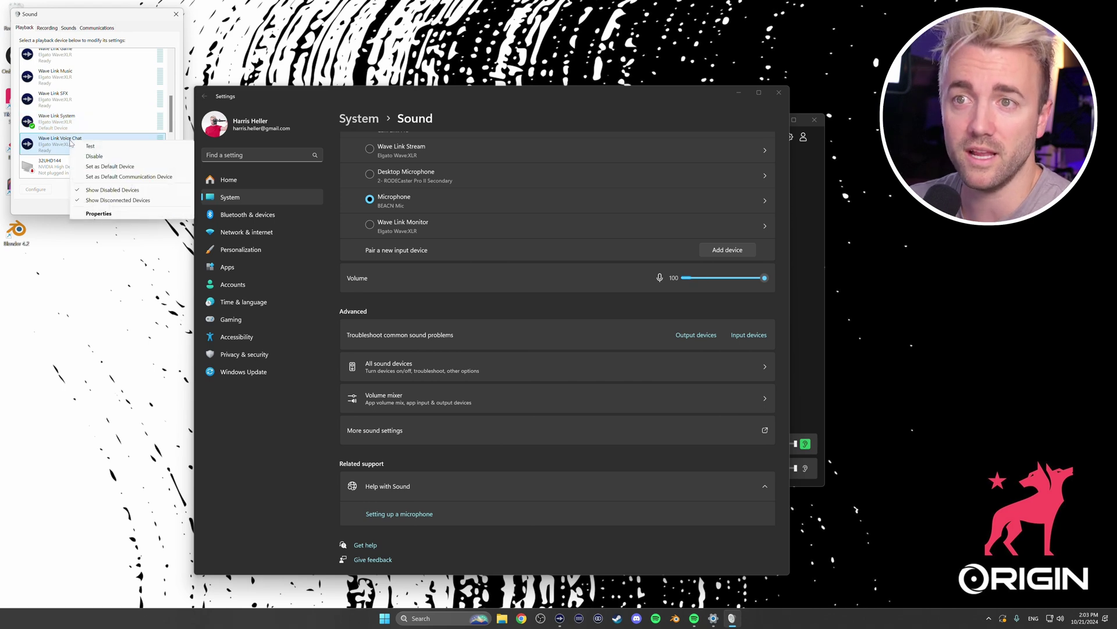
click(106, 177)
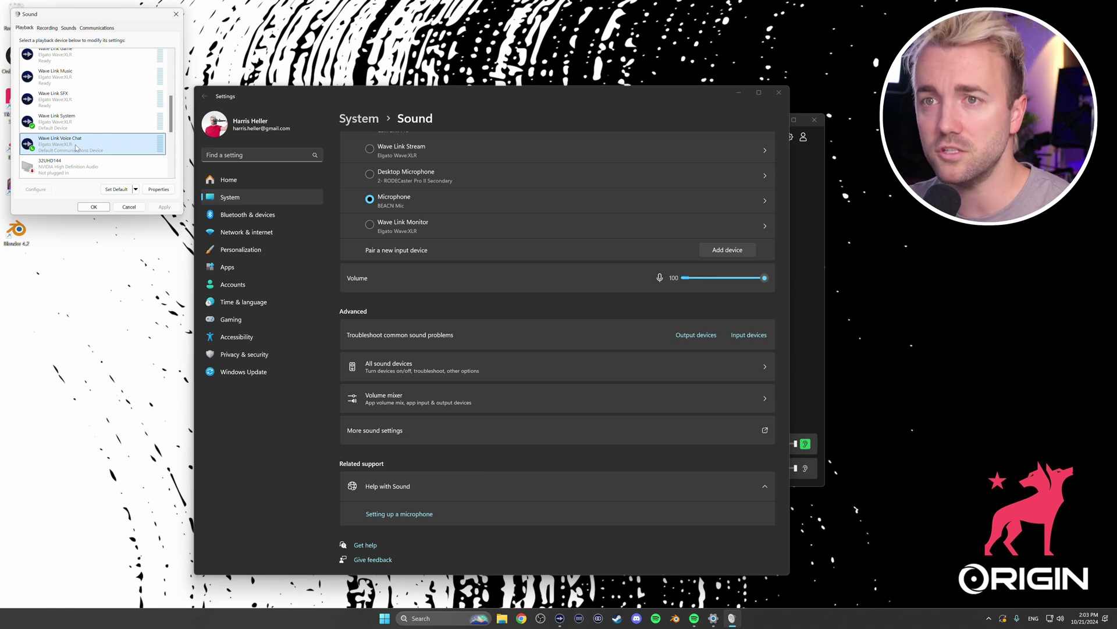
Step: Inspect the Recording tab's Mic In options without changes, keep Microphone default, and close the dialog with OK
click(48, 28)
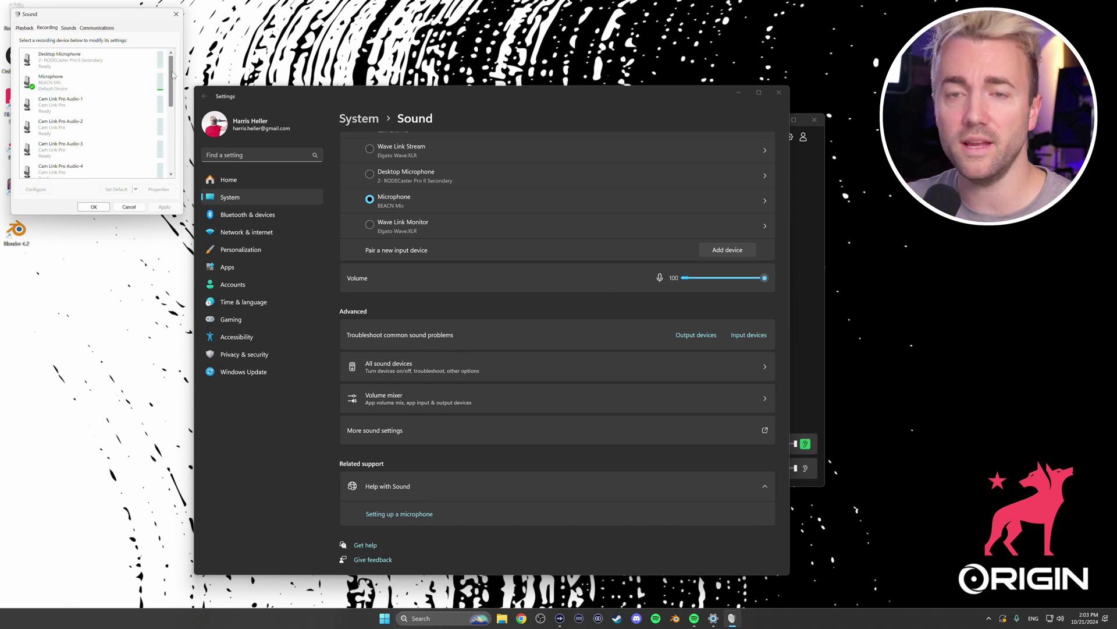
scroll(172, 73, down, 4)
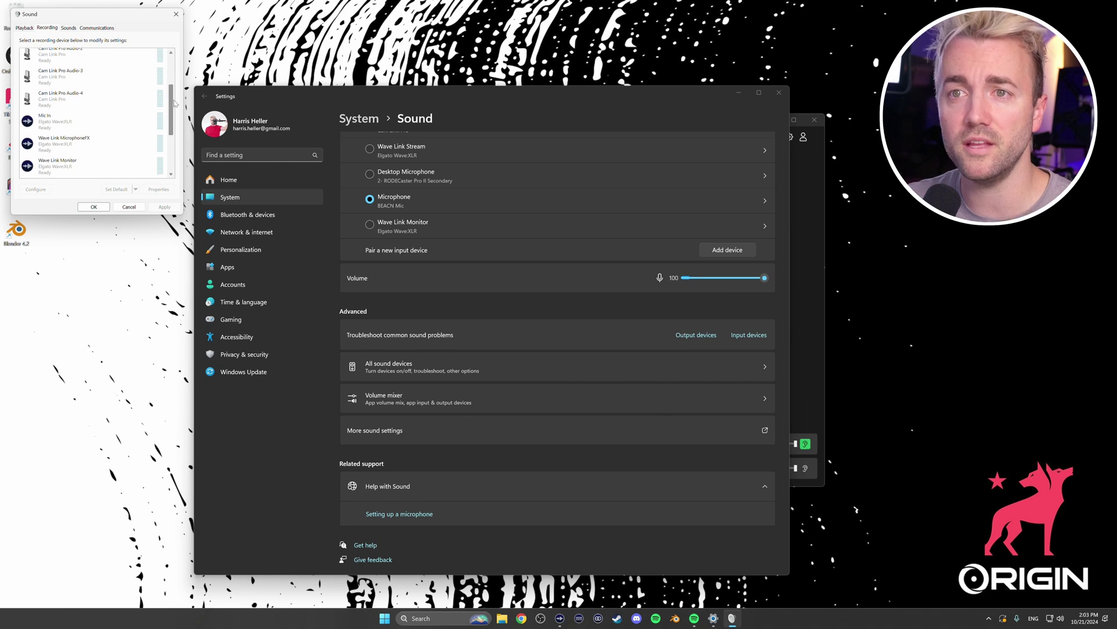
right_click(56, 102)
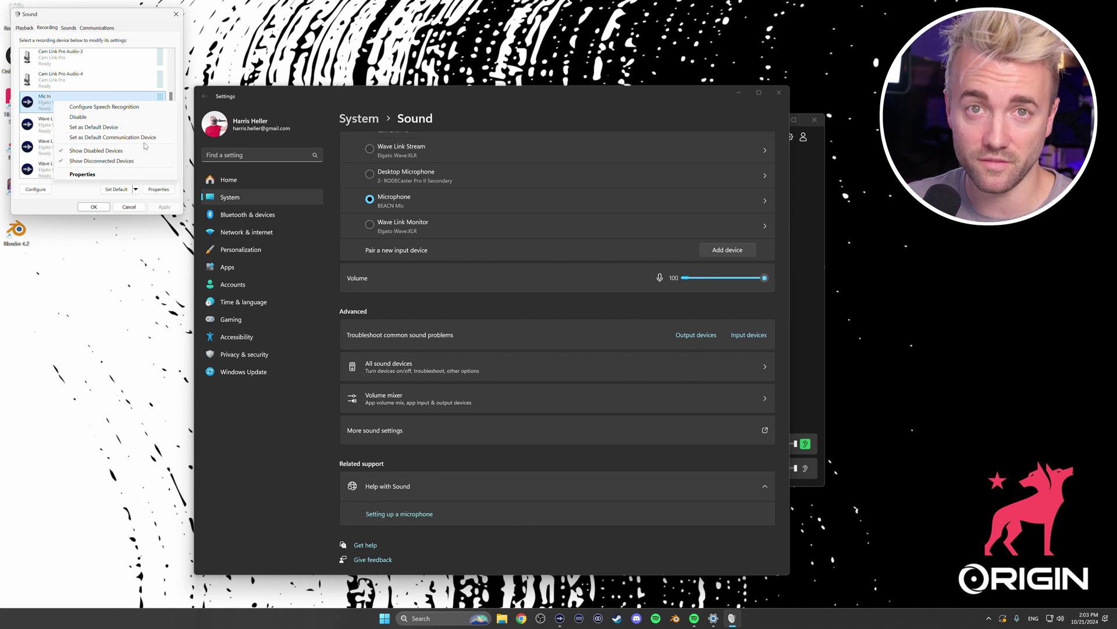
key(Escape)
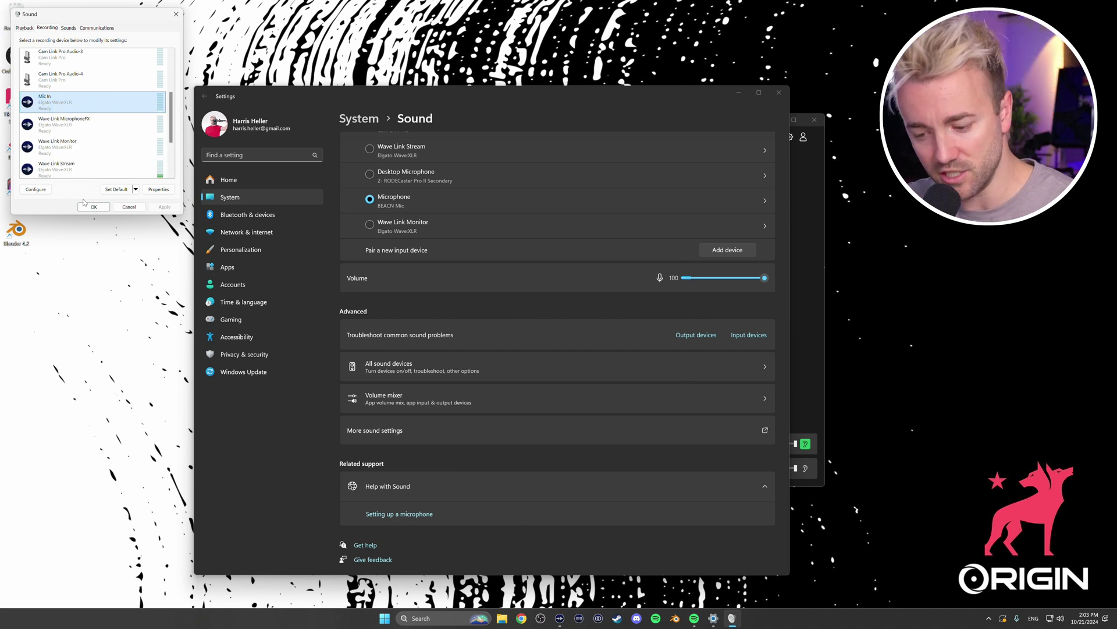
scroll(52, 134, up, 2)
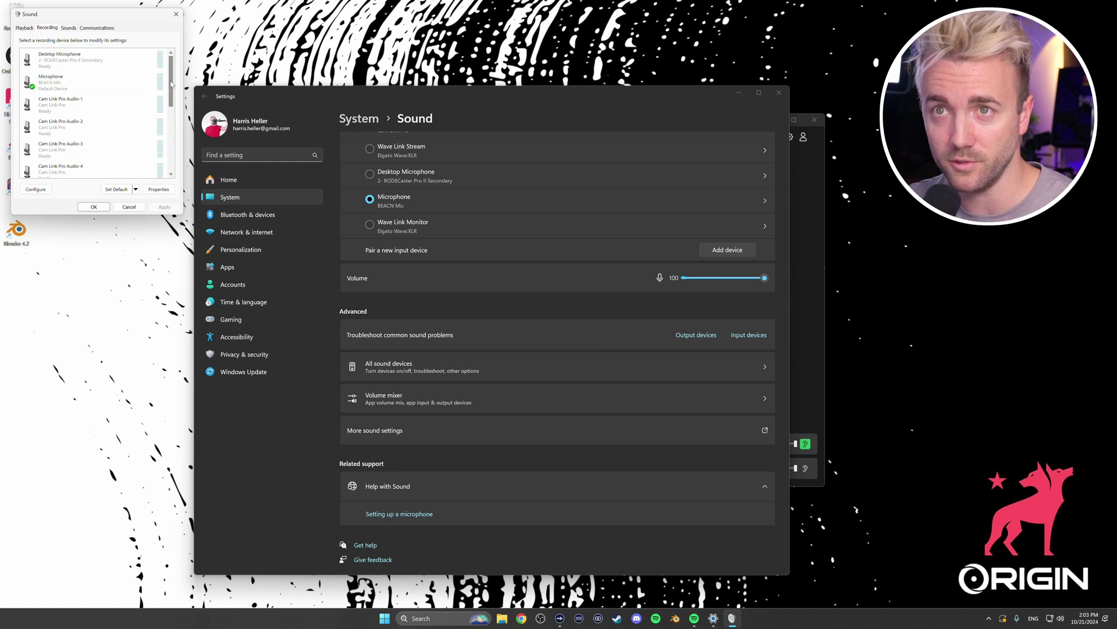
click(94, 206)
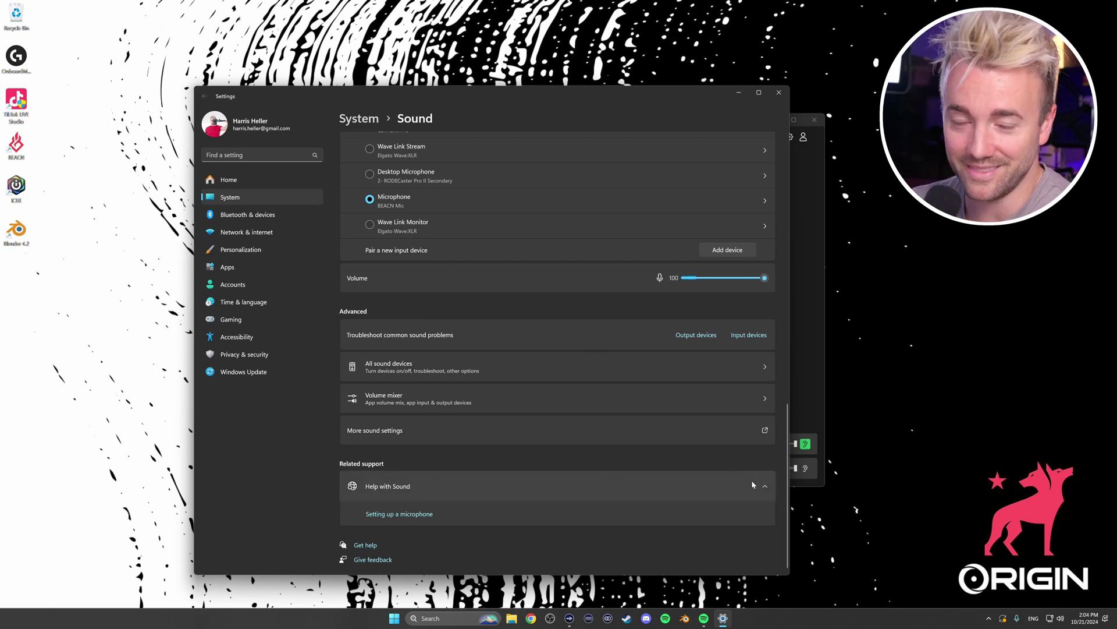
Step: Close the Settings window and reposition the Wave Link mixer window
click(778, 92)
drag(572, 121, 547, 134)
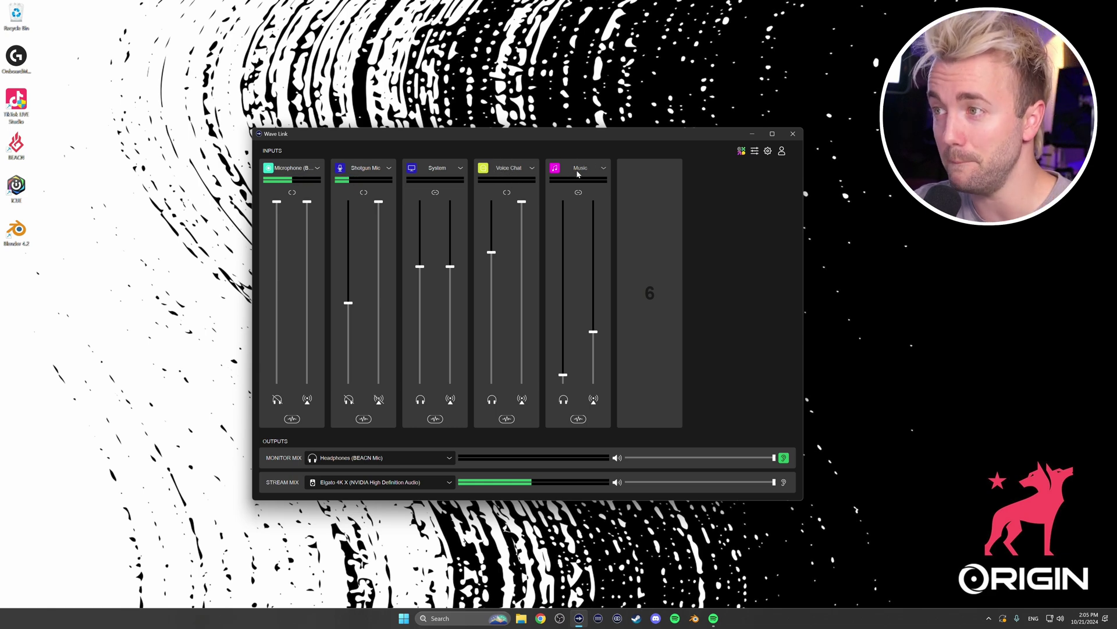
mouse_move(634, 190)
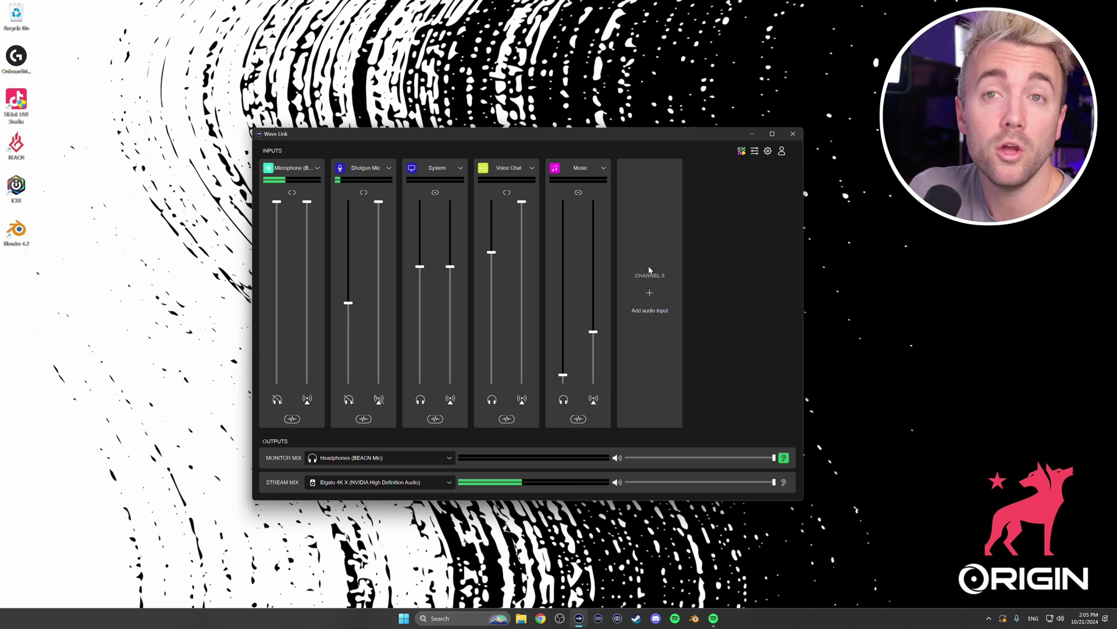
click(654, 291)
scroll(652, 332, down, 2)
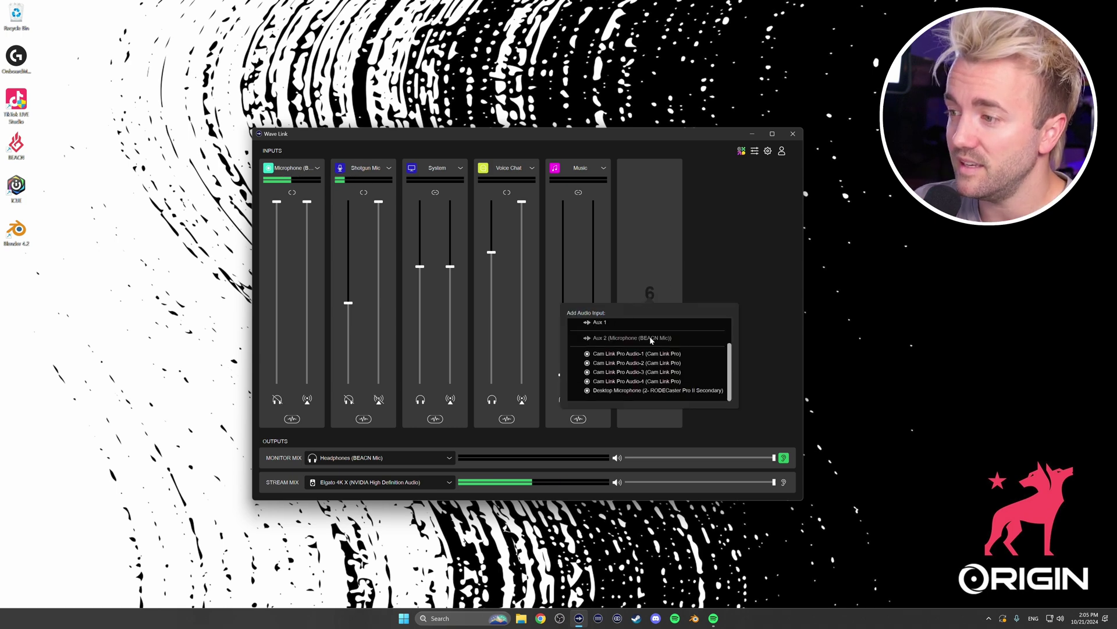
scroll(663, 346, up, 2)
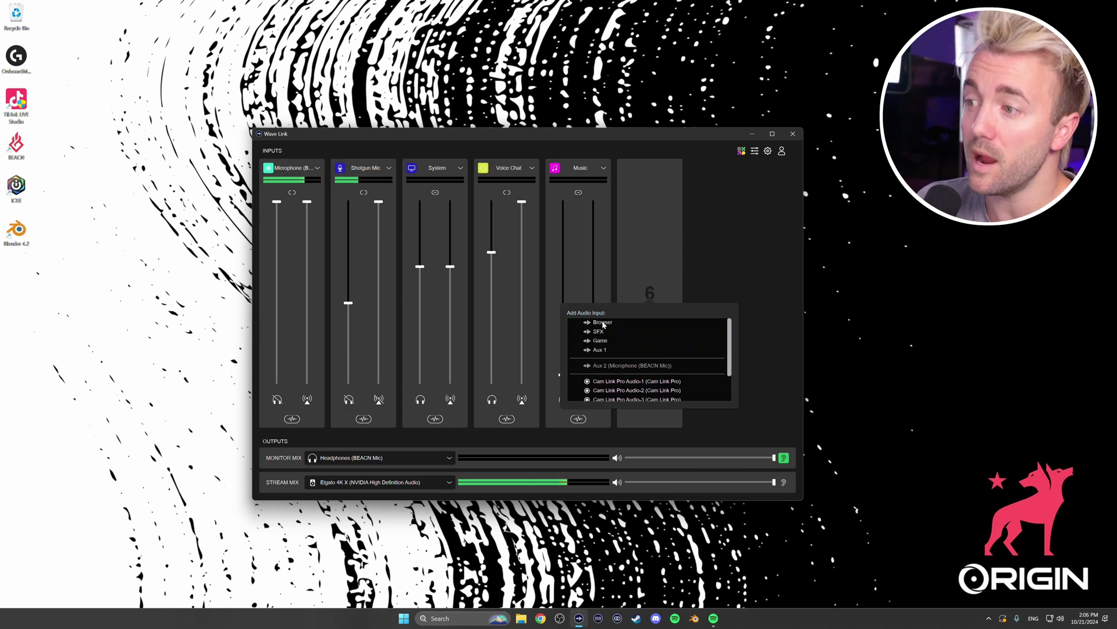
click(603, 331)
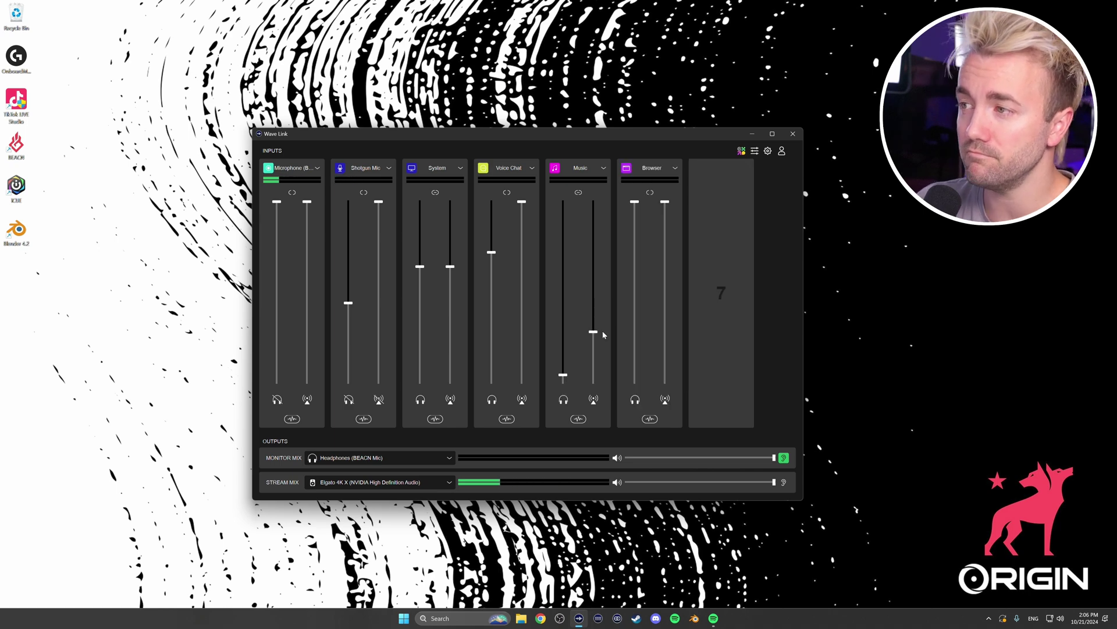
click(665, 175)
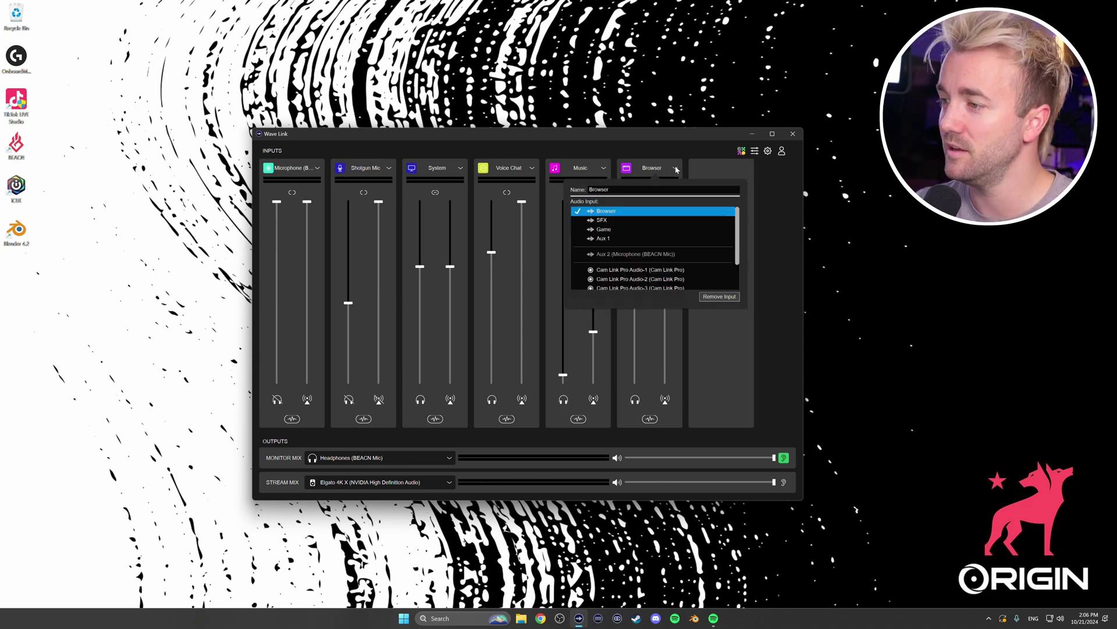
click(725, 297)
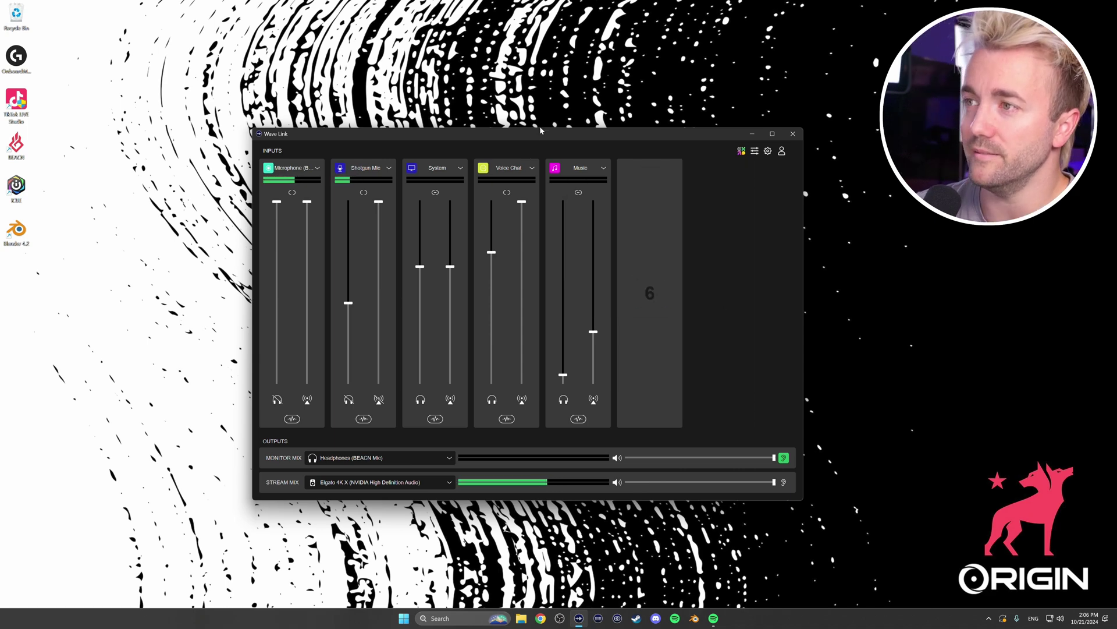
drag(540, 133, 538, 118)
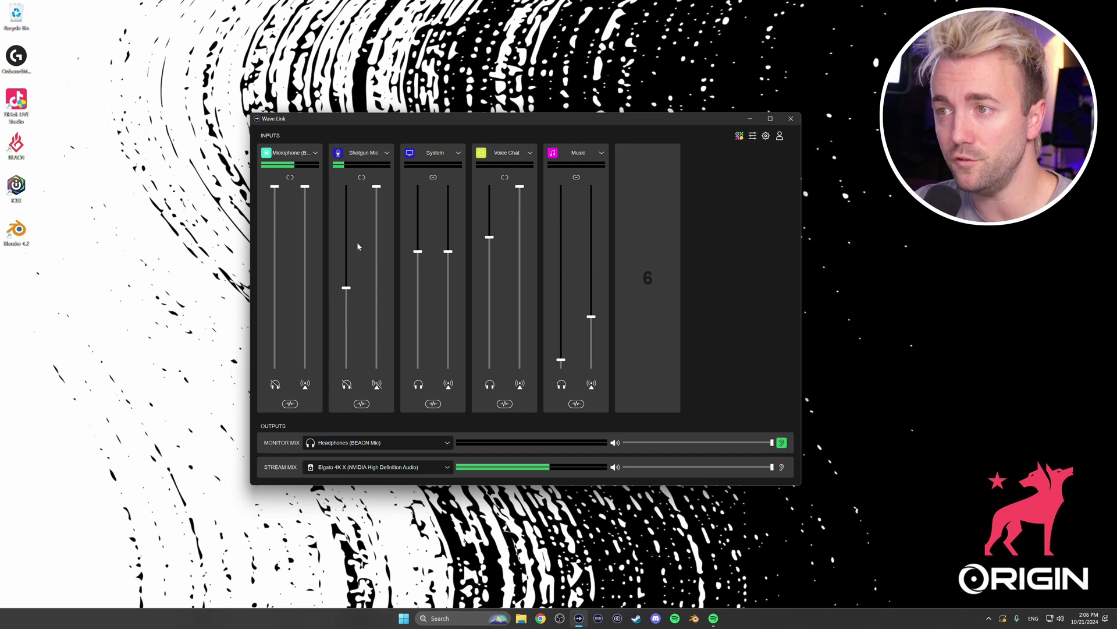
Step: Return both Voice Chat faders to 100% after briefly dropping the monitor level to 15%
scroll(495, 277, down, 1)
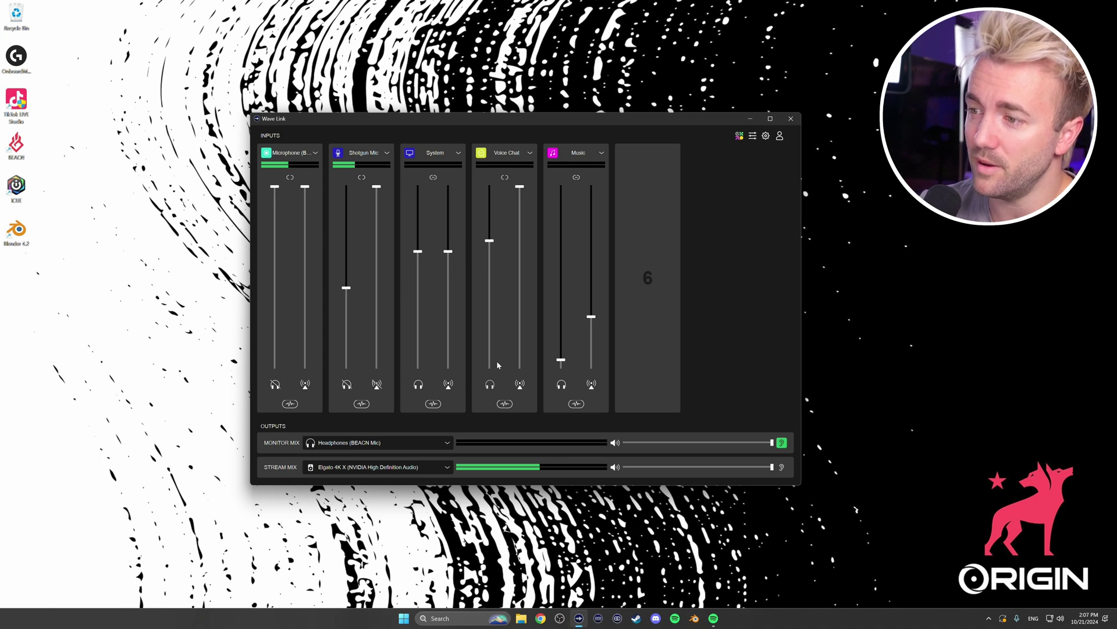
scroll(489, 255, down, 2)
drag(490, 252, 488, 351)
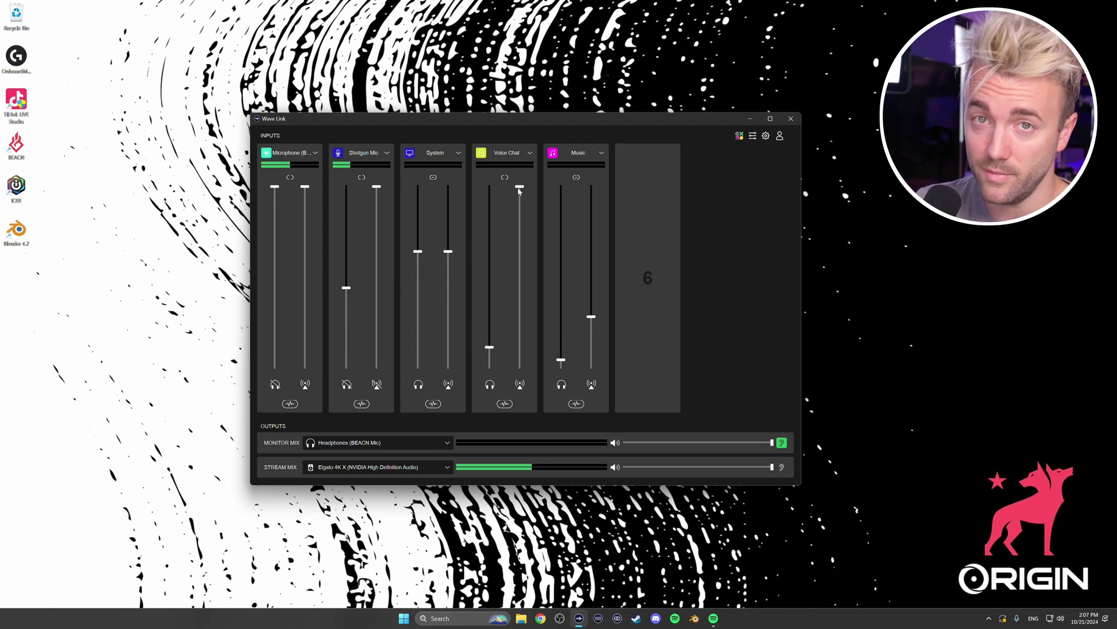
click(489, 186)
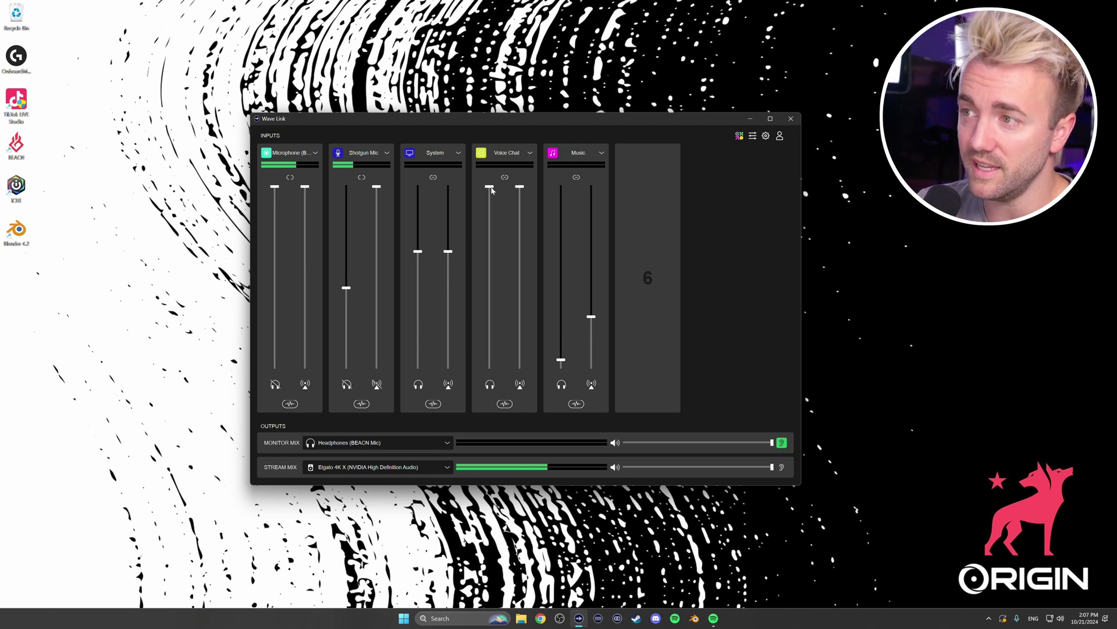
mouse_move(490, 189)
mouse_down()
mouse_move(490, 265)
mouse_move(486, 183)
mouse_up()
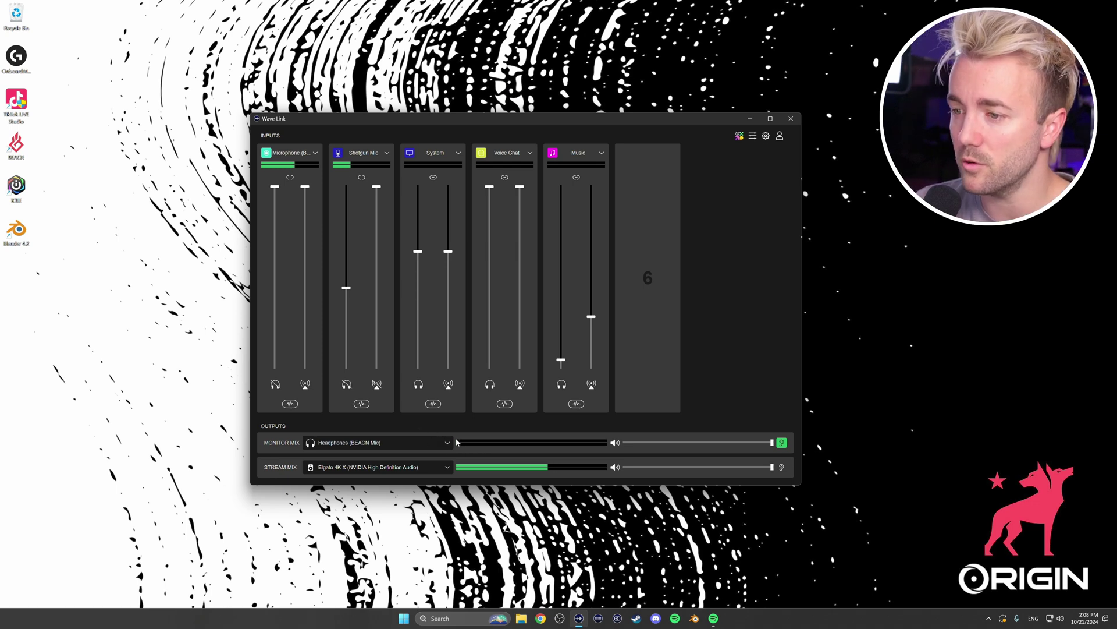
Step: Check the Monitor Mix and Additional Stream Output lists unchanged, then drag Microphone to the last slot
click(401, 445)
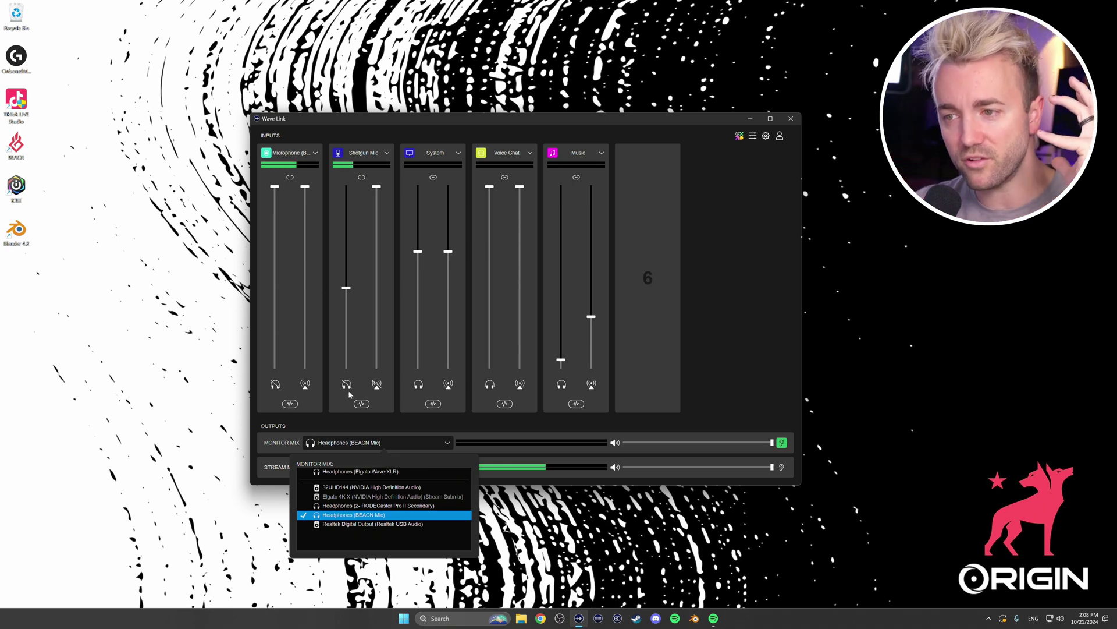
click(360, 425)
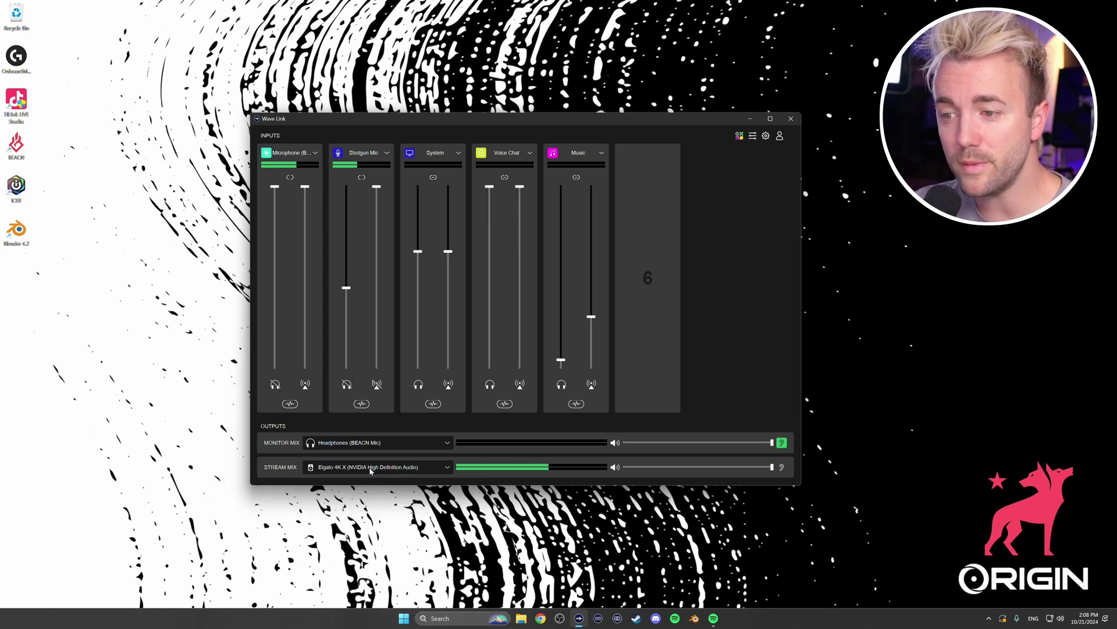
click(371, 471)
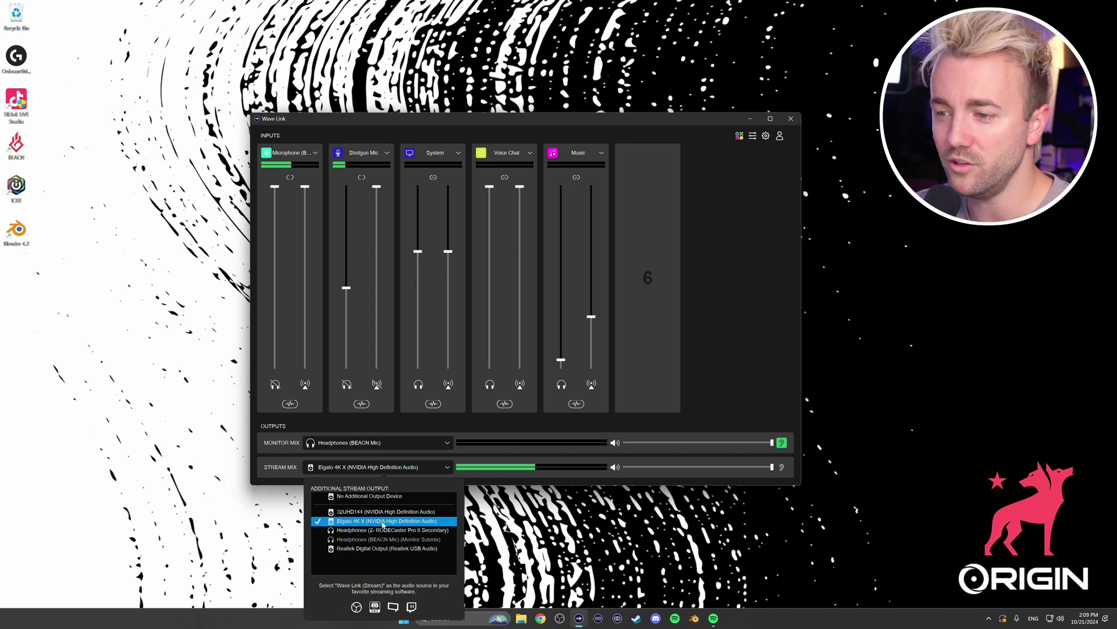
click(354, 461)
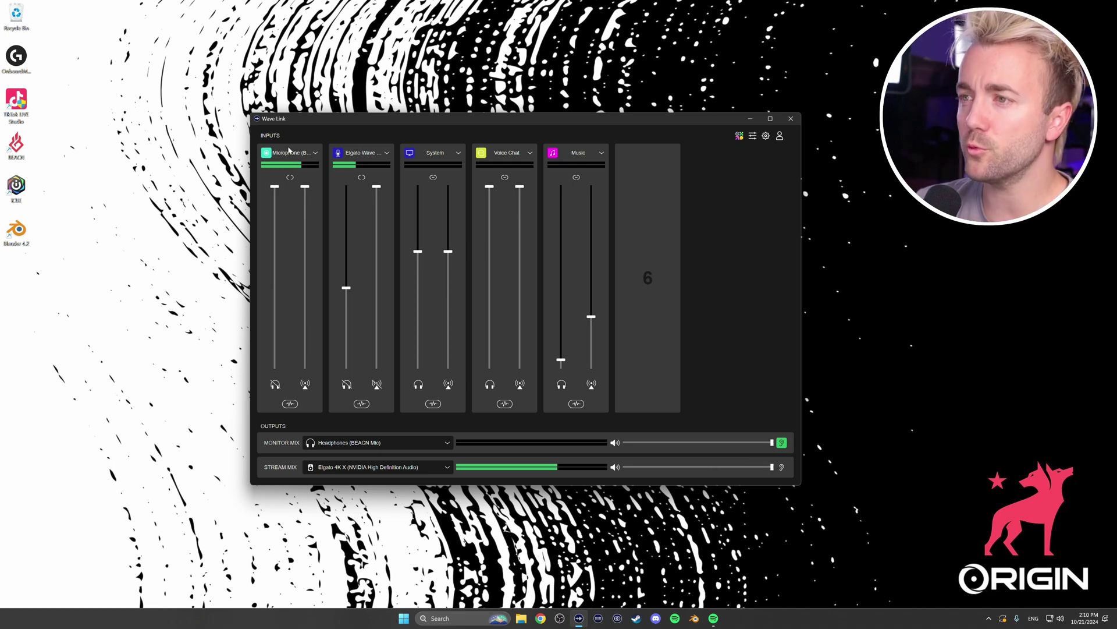
drag(286, 174, 603, 191)
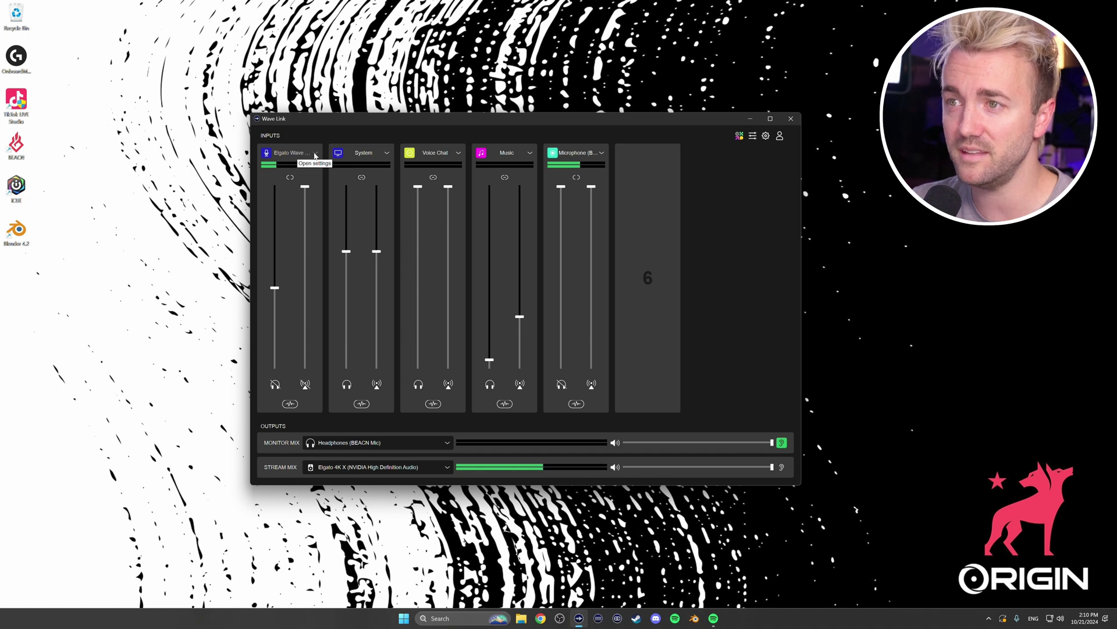
Step: Open the Elgato Wave XLR input's settings panel
click(314, 153)
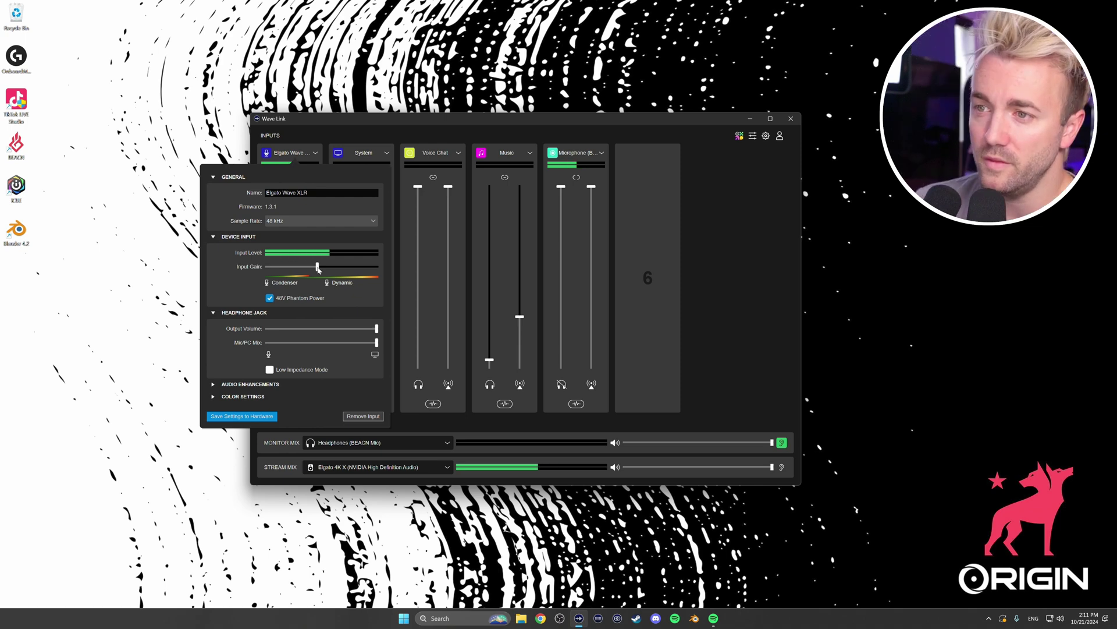
Step: Raise the Elgato Wave XLR input gain from 34 dB to 52 dB
mouse_move(318, 268)
drag(318, 268, 346, 281)
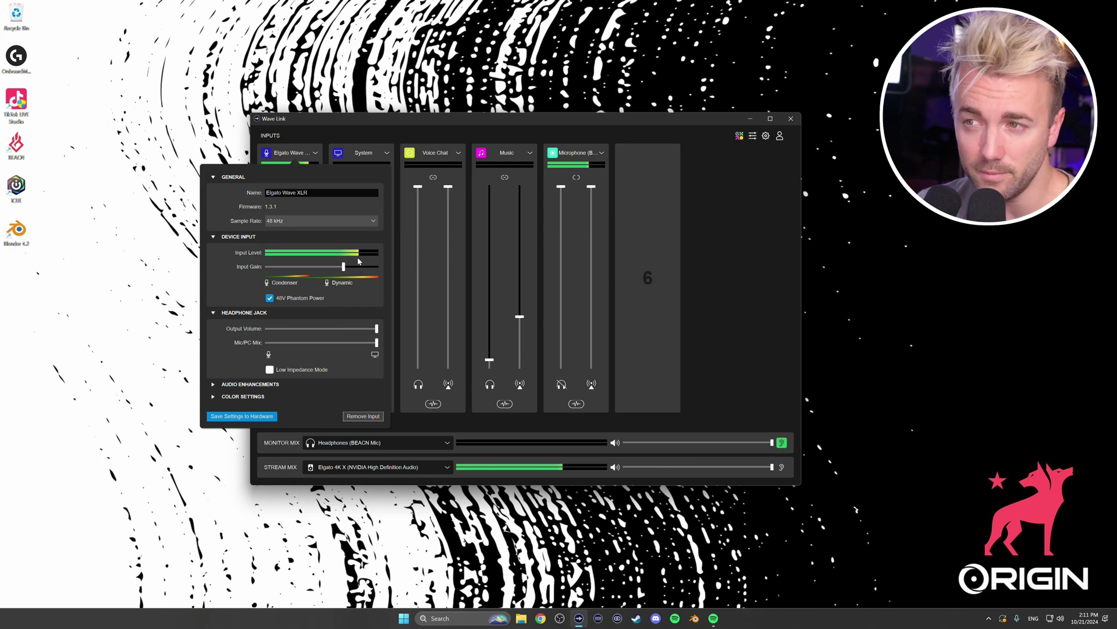
mouse_move(344, 269)
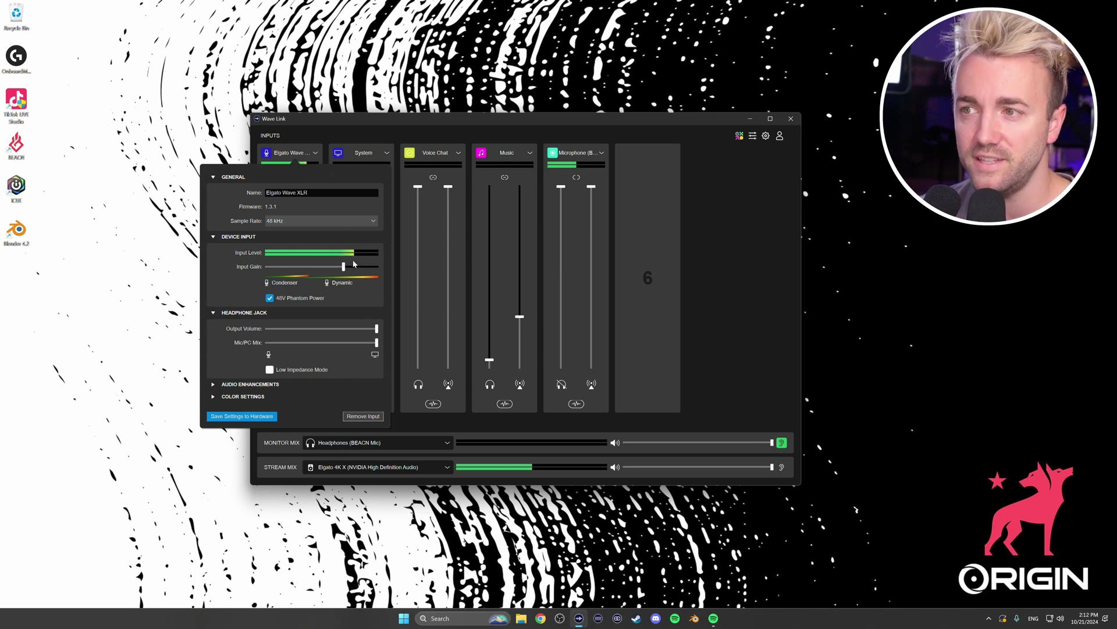
Step: Set the Elgato Wave stream fader to 100% and switch off its 48V phantom power
click(316, 151)
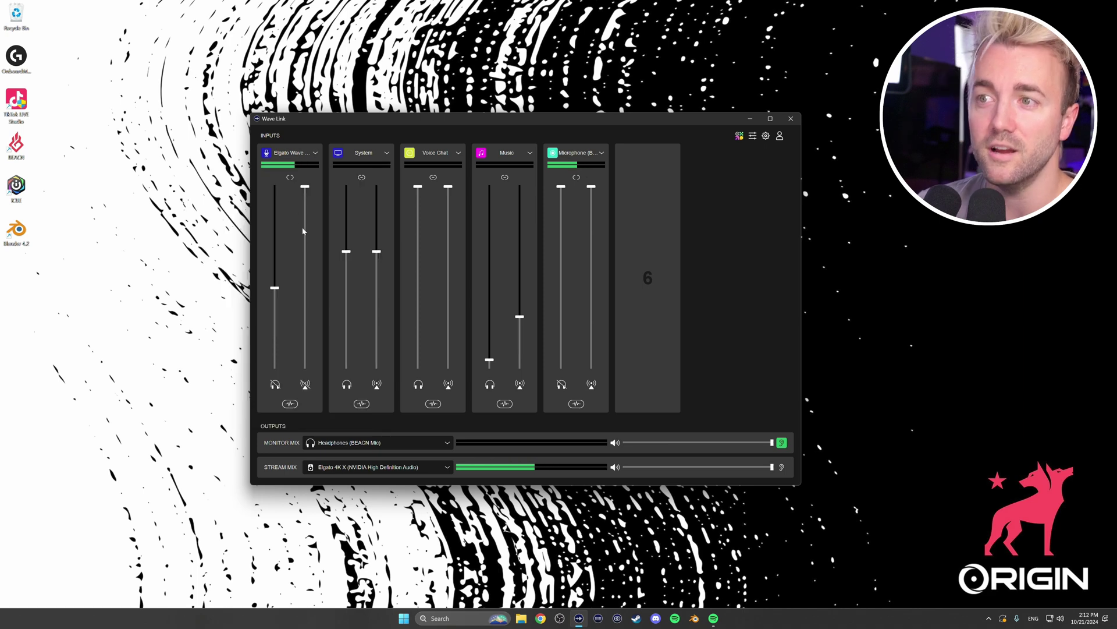
drag(308, 203, 314, 166)
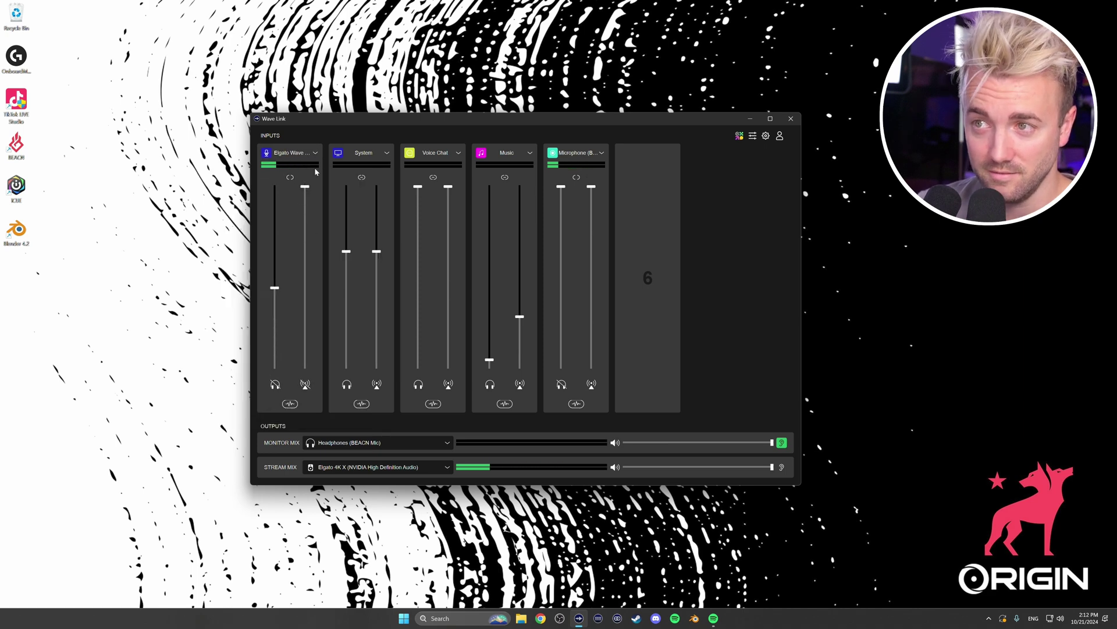
click(317, 153)
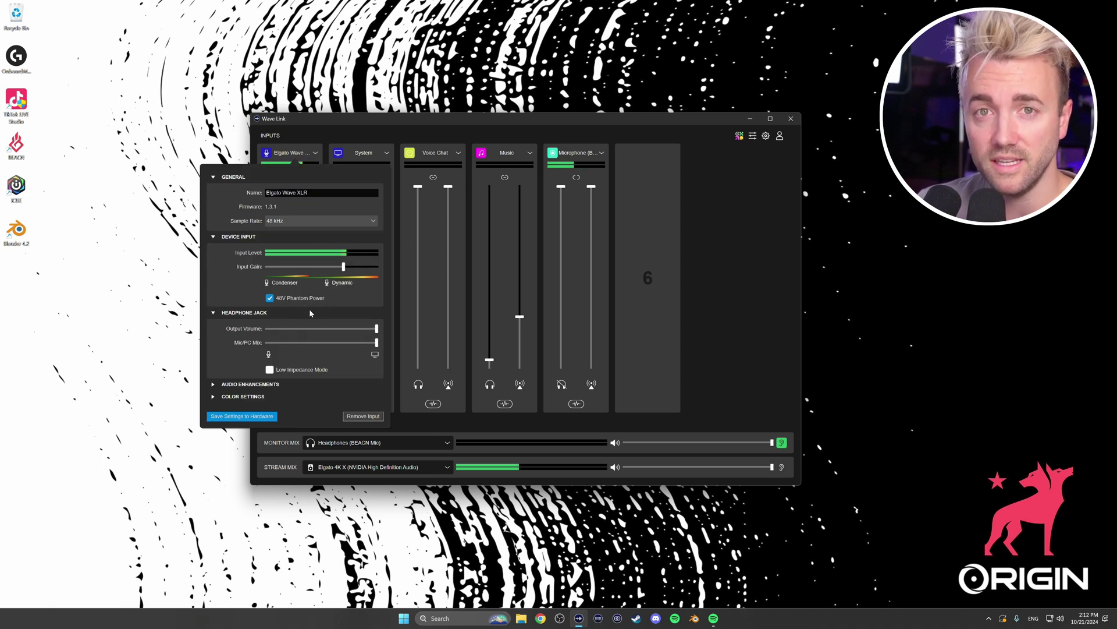
click(270, 299)
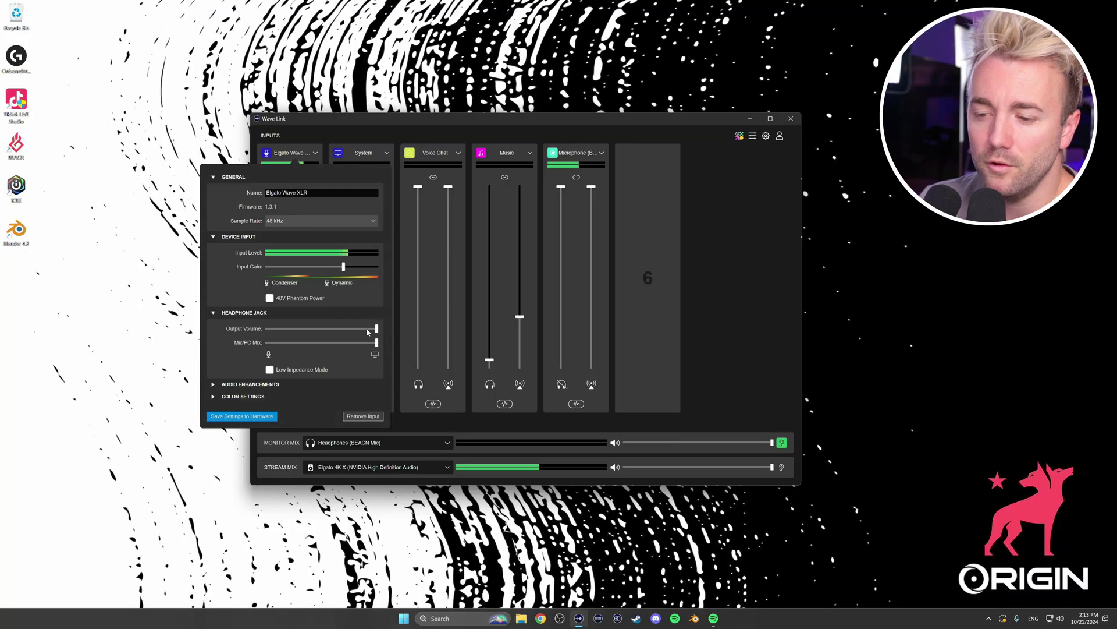
mouse_move(368, 332)
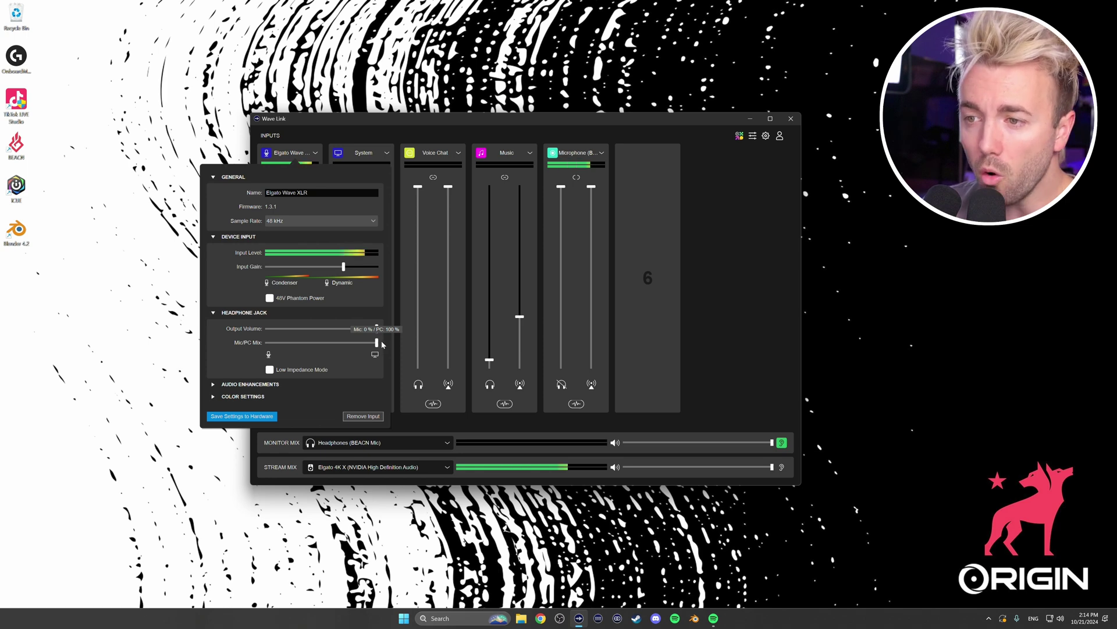
Step: Set the Wave XLR headphone Mic/PC Mix slider to about halfway and close its settings panel
drag(382, 344, 321, 350)
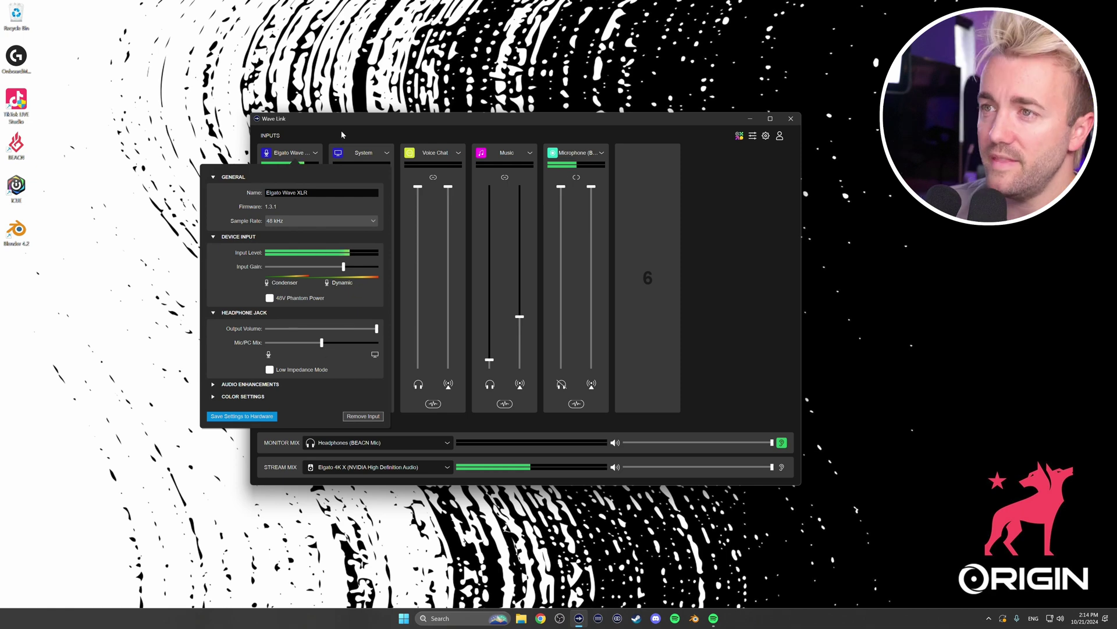
click(364, 135)
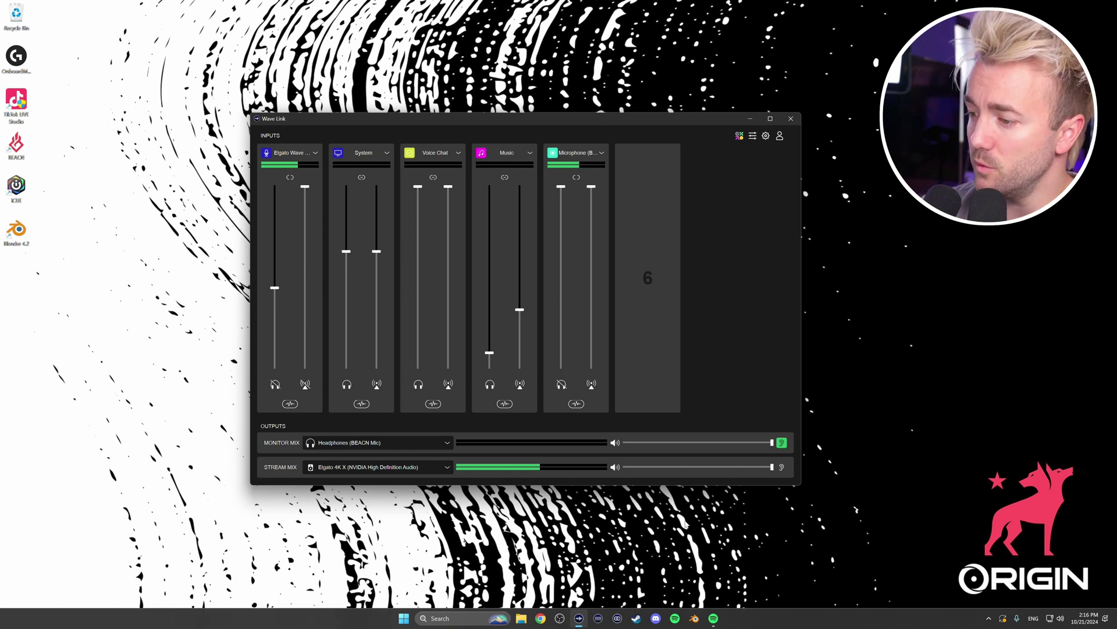
Step: Play Ambient Gold from the StreamBeats - Lofi playlist in Spotify, then minimize Spotify
click(714, 618)
drag(233, 88, 190, 111)
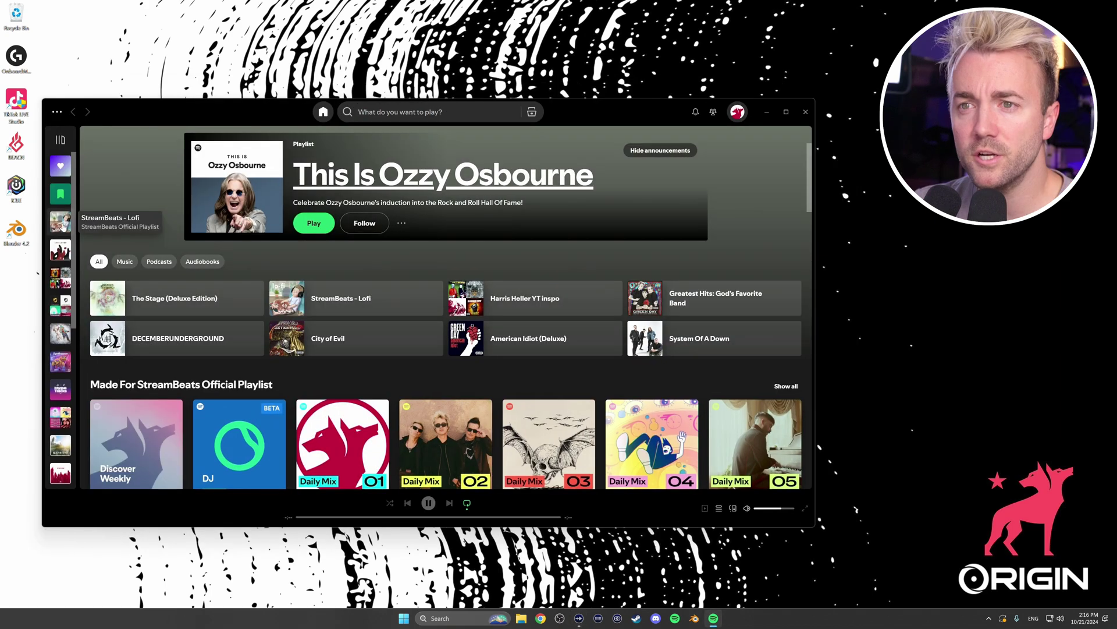
click(65, 226)
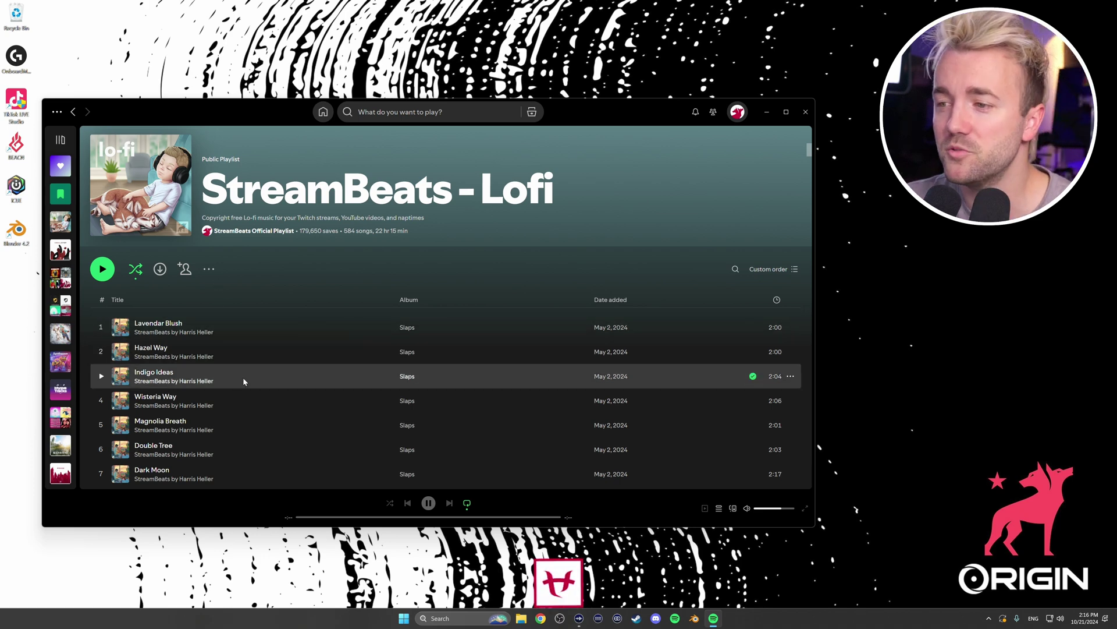
scroll(243, 379, down, 2)
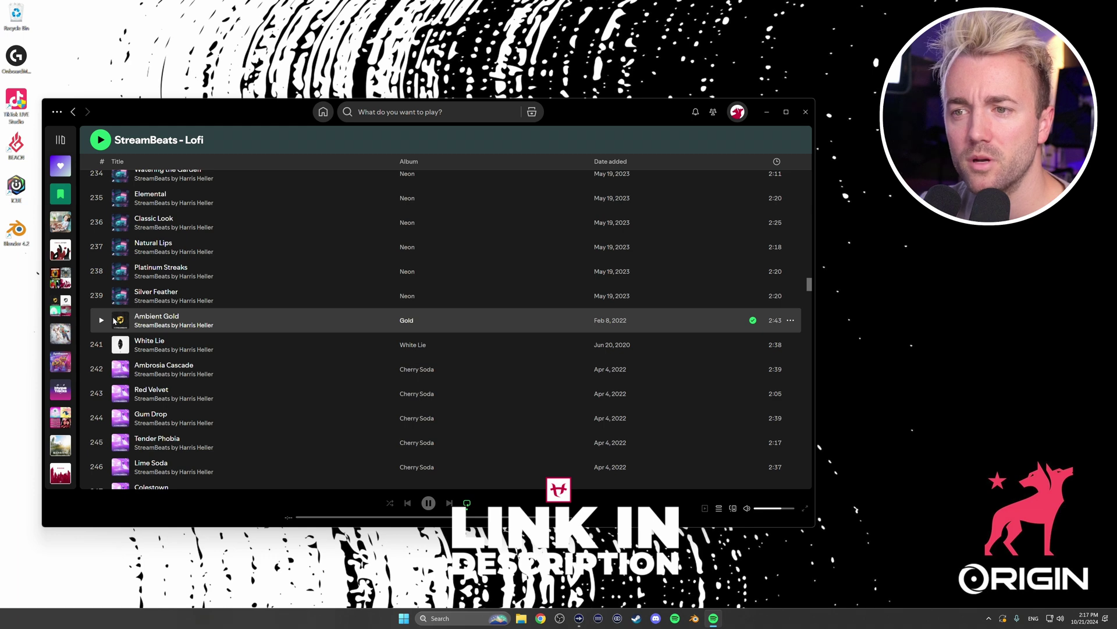
click(101, 321)
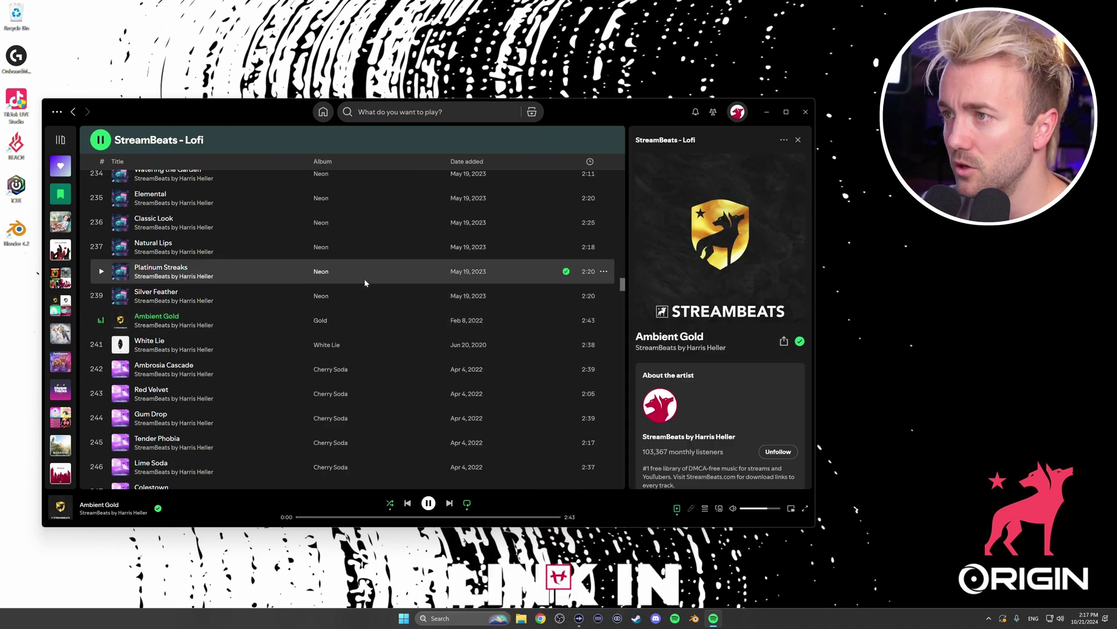
click(767, 112)
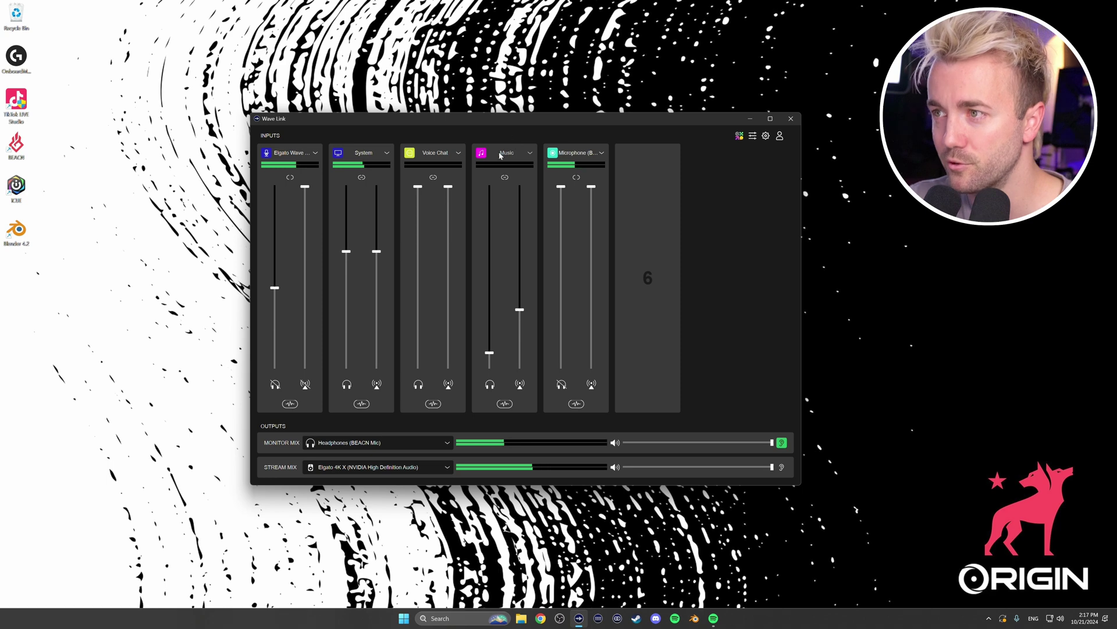
right_click(1060, 619)
Step: In the Windows volume mixer, set StreamBeats' output device to Wave Link Music
click(1041, 596)
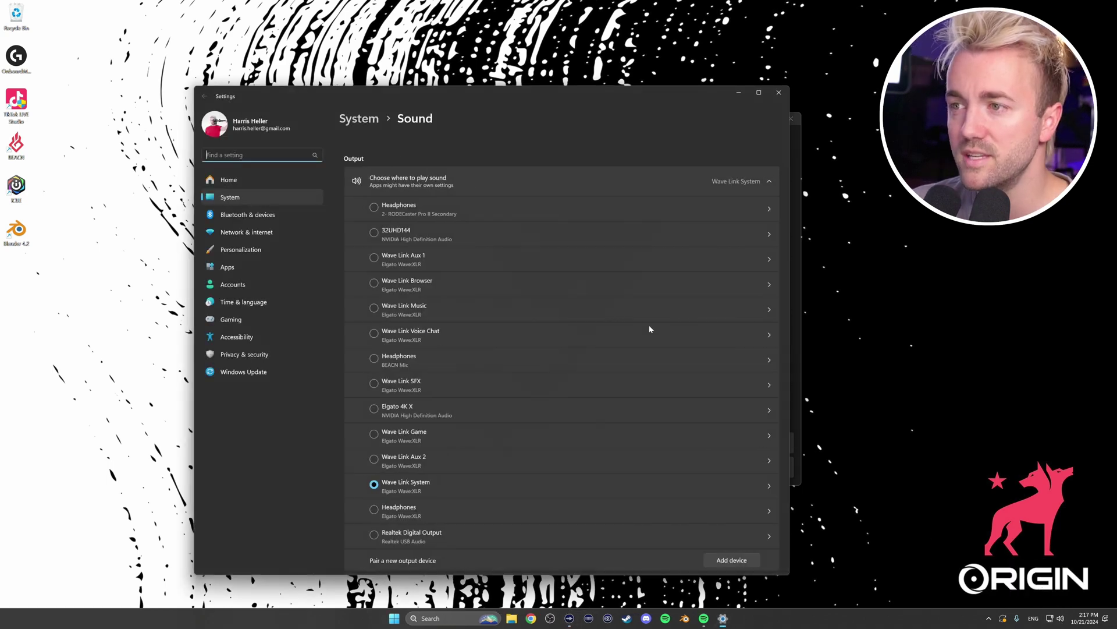
scroll(499, 335, down, 15)
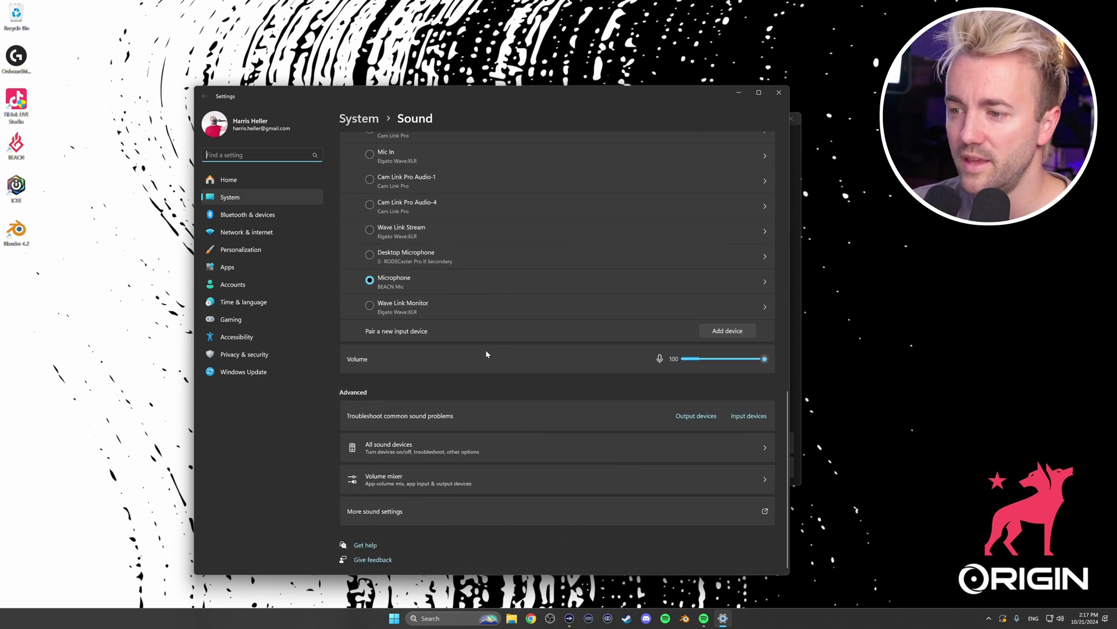
click(389, 480)
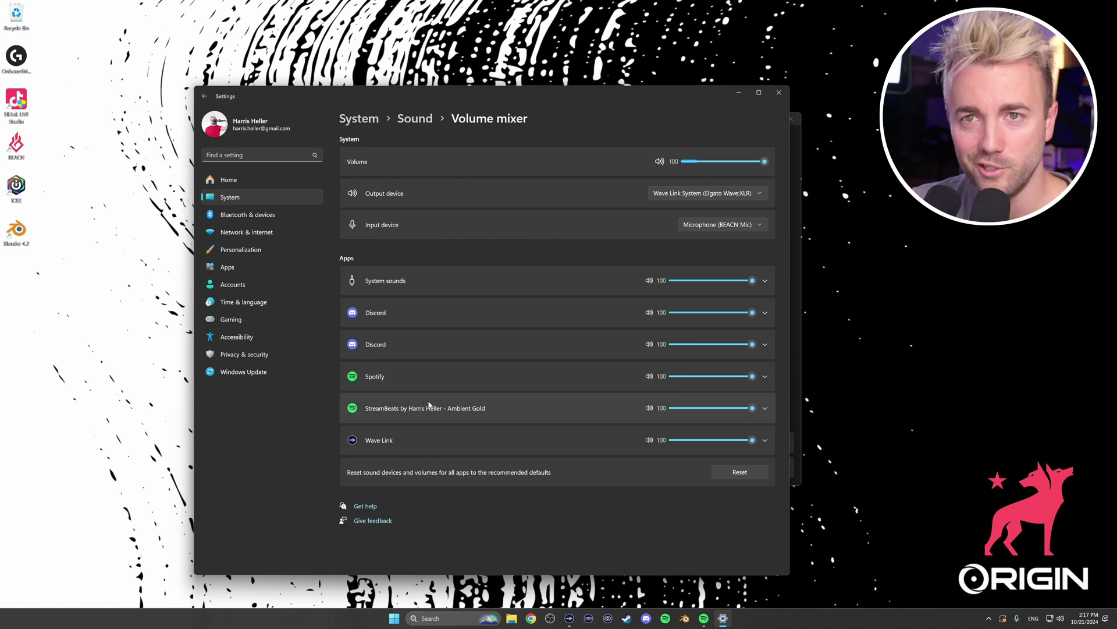
click(765, 408)
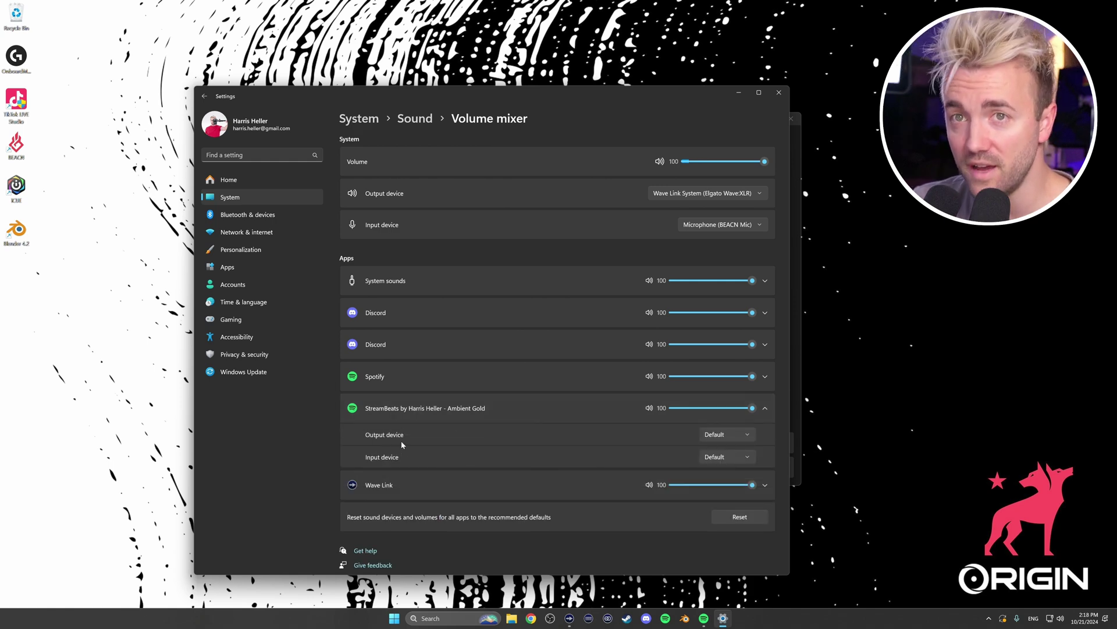
click(742, 438)
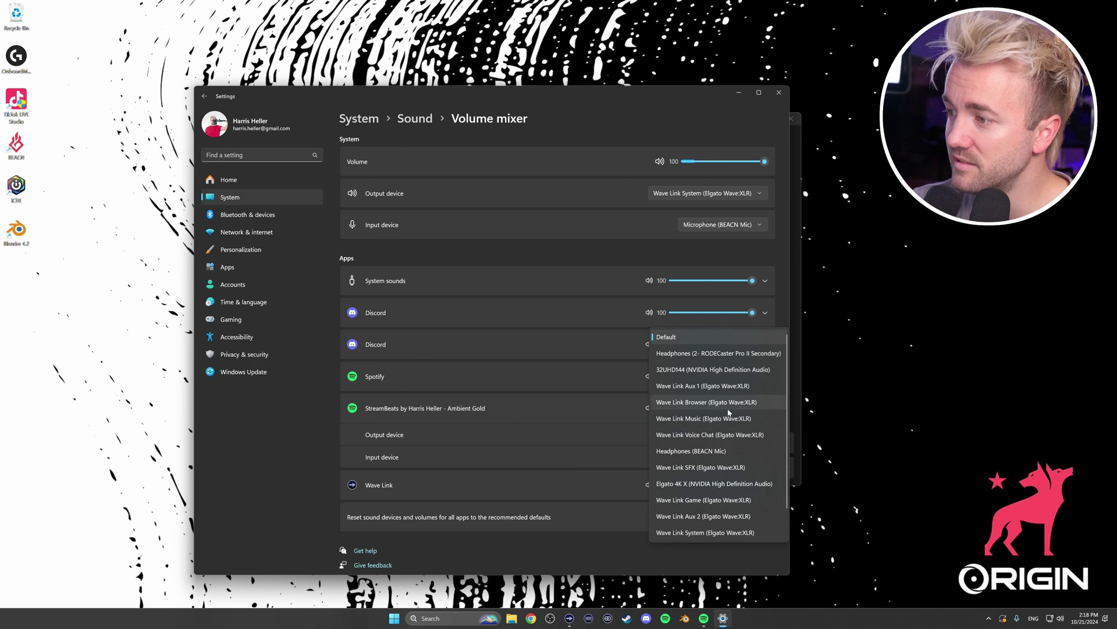
click(688, 419)
drag(652, 99, 468, 103)
click(635, 132)
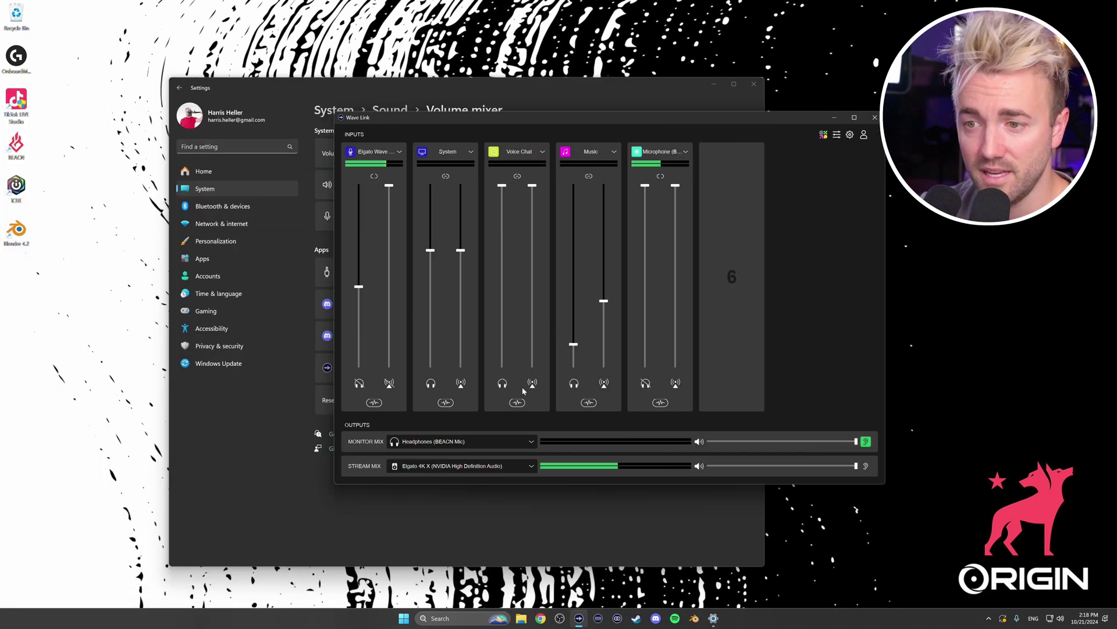
Step: Launch Chrome and add a Browser input channel in Wave Link
click(541, 618)
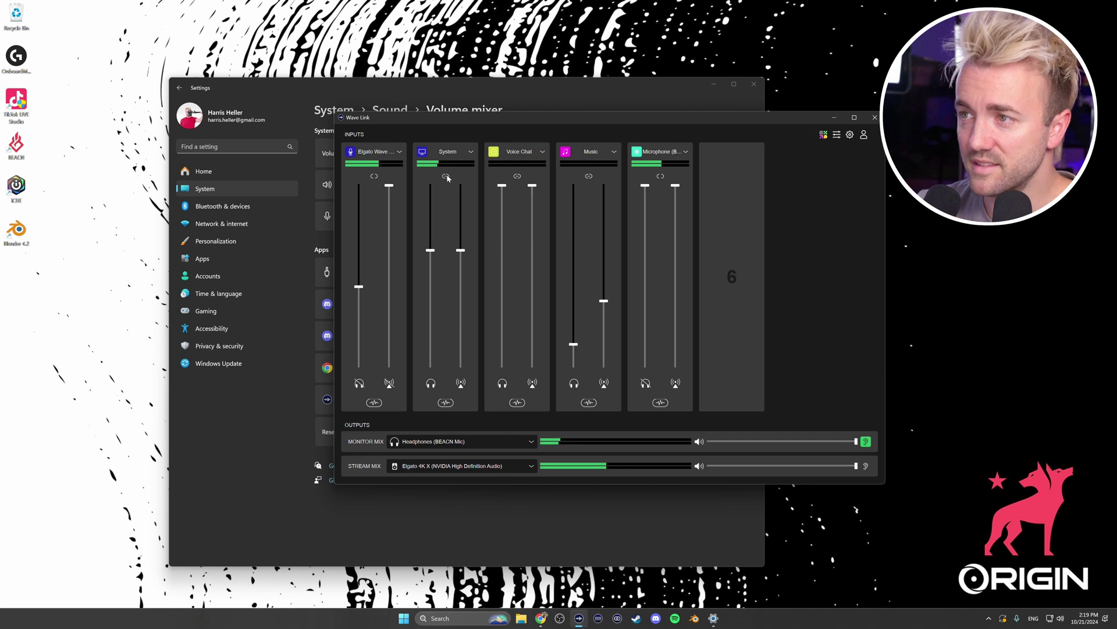
click(729, 277)
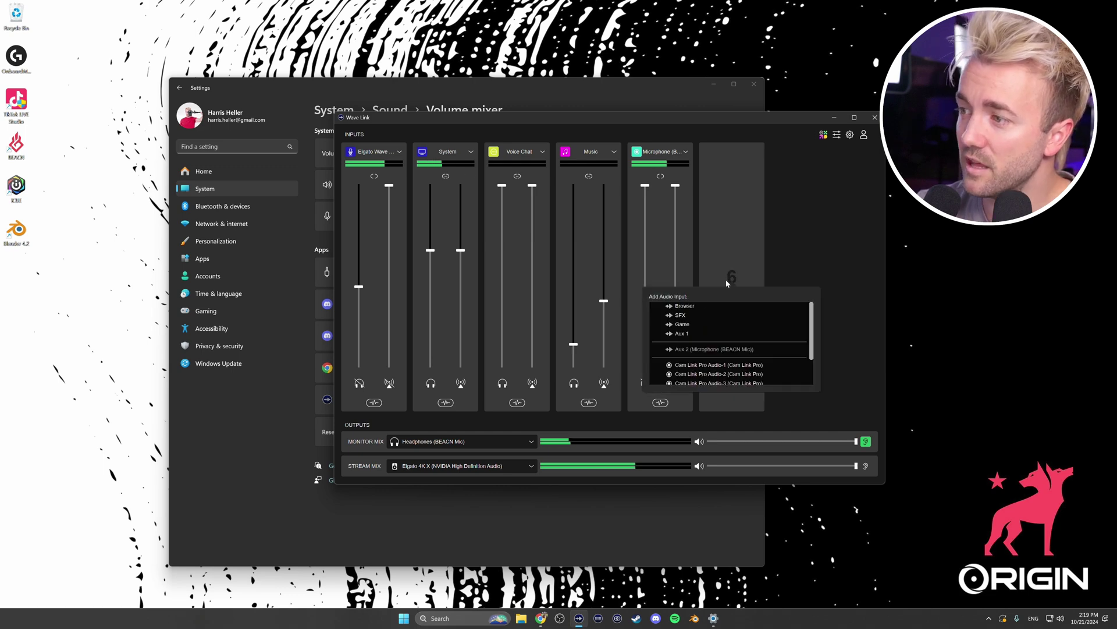
click(684, 309)
Step: Route Google Chrome's output to Wave Link Browser and set both Browser faders to 45 %
click(536, 93)
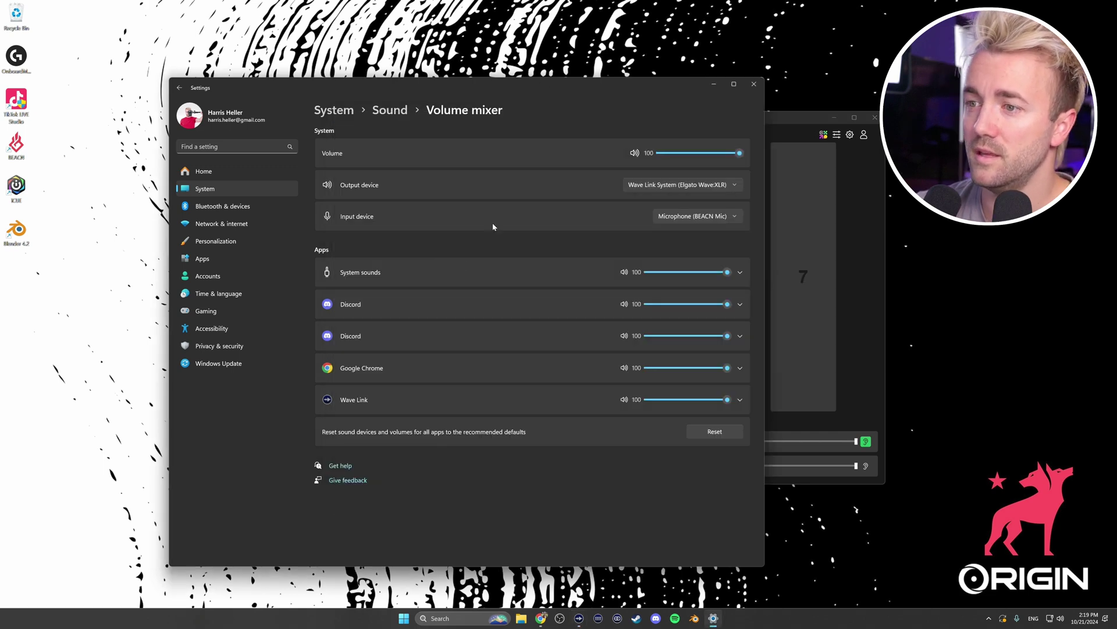
click(740, 368)
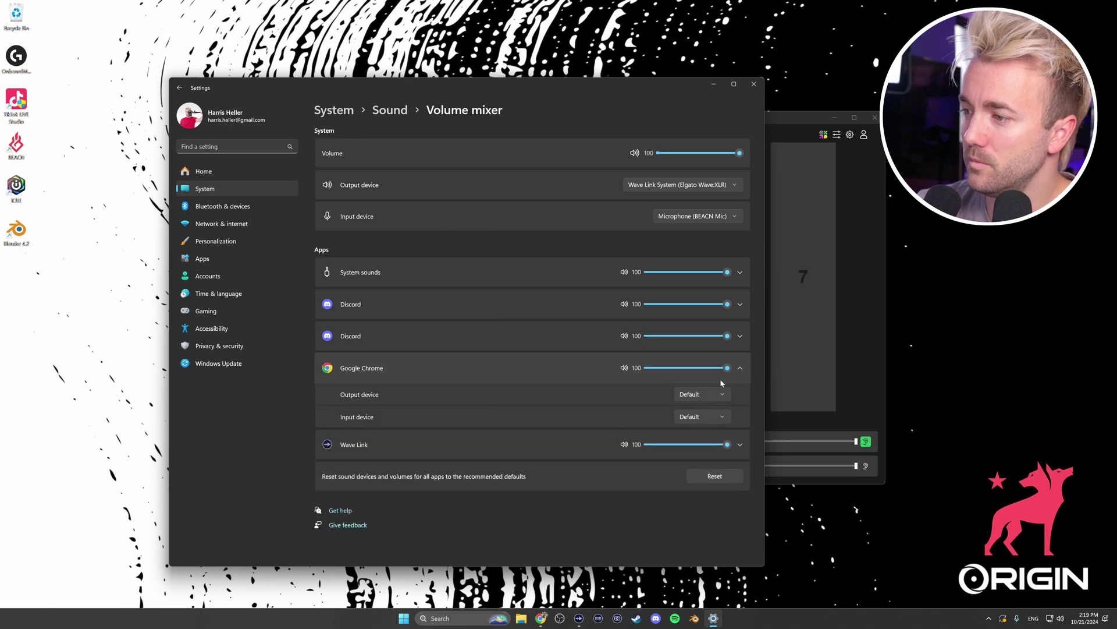
click(721, 395)
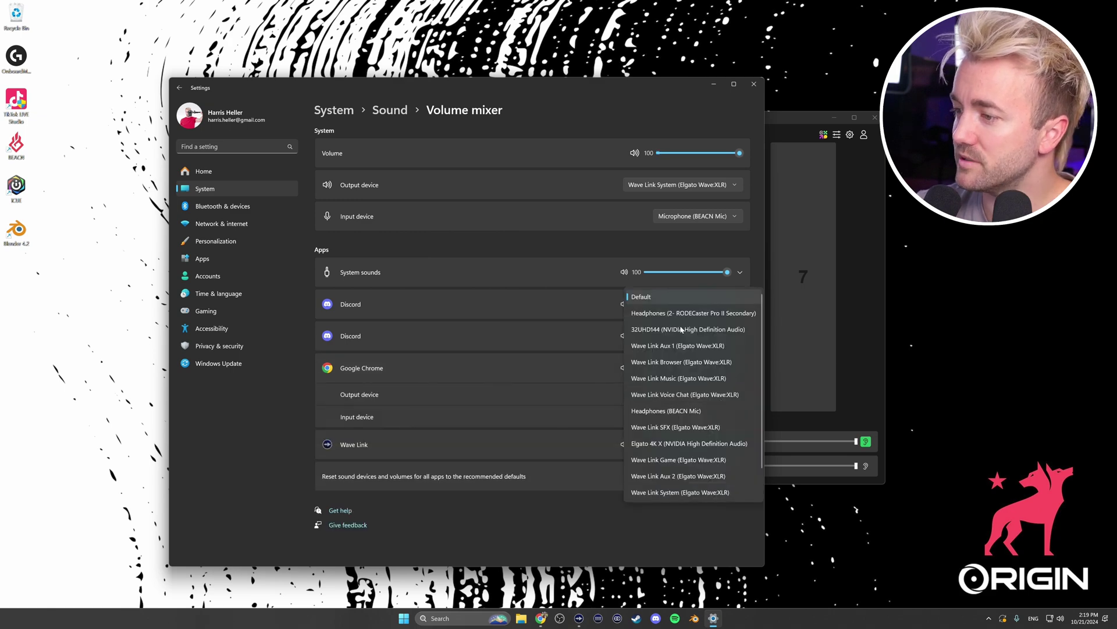
click(675, 362)
click(775, 226)
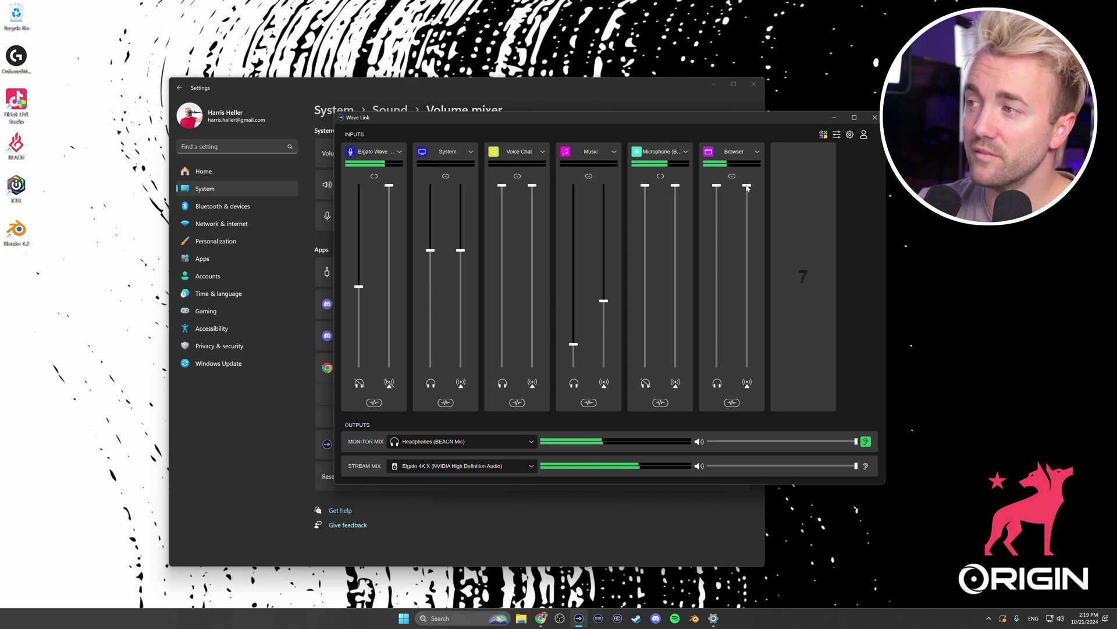
mouse_move(747, 185)
mouse_down()
mouse_move(748, 320)
mouse_move(748, 185)
mouse_up()
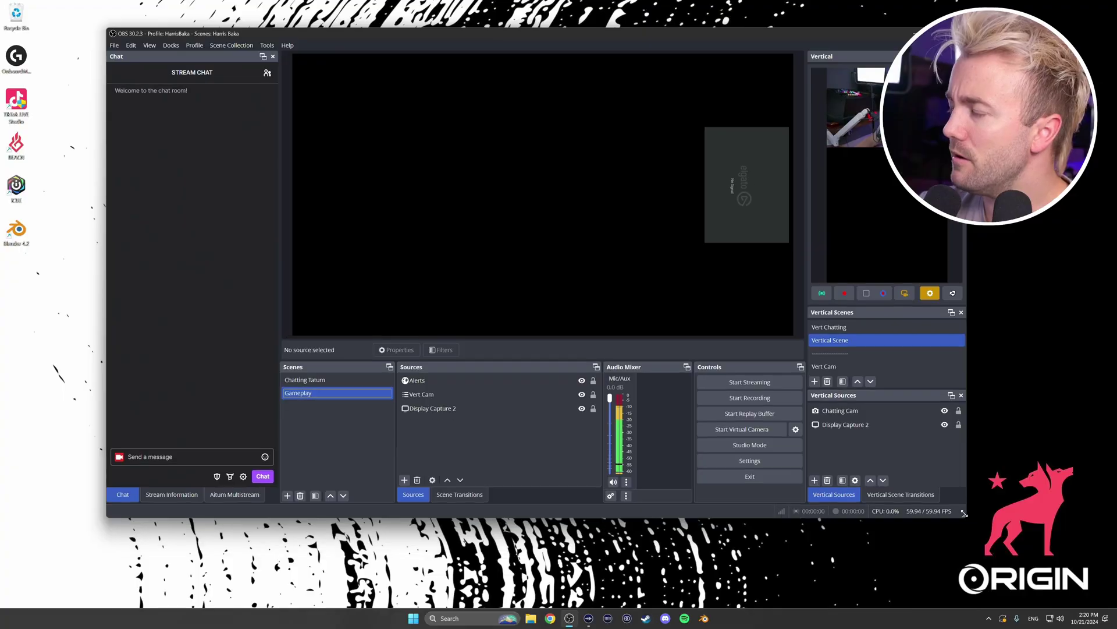
Step: Set OBS Mic/Auxiliary Audio to Wave Link Stream (Elgato Wave:XLR) and apply the settings
drag(967, 511, 954, 526)
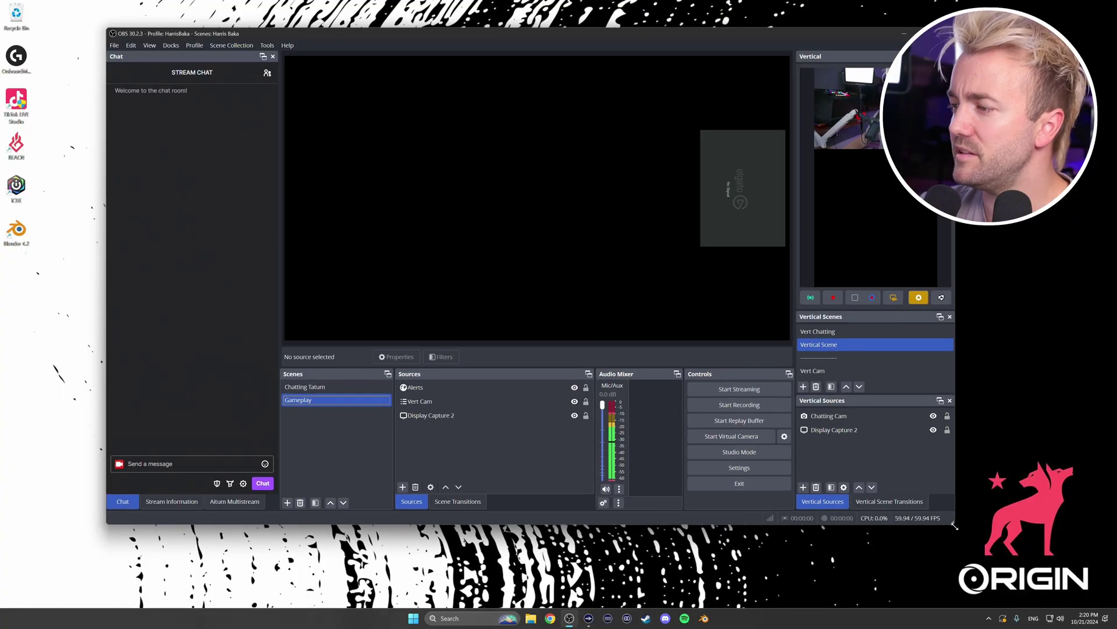
click(739, 469)
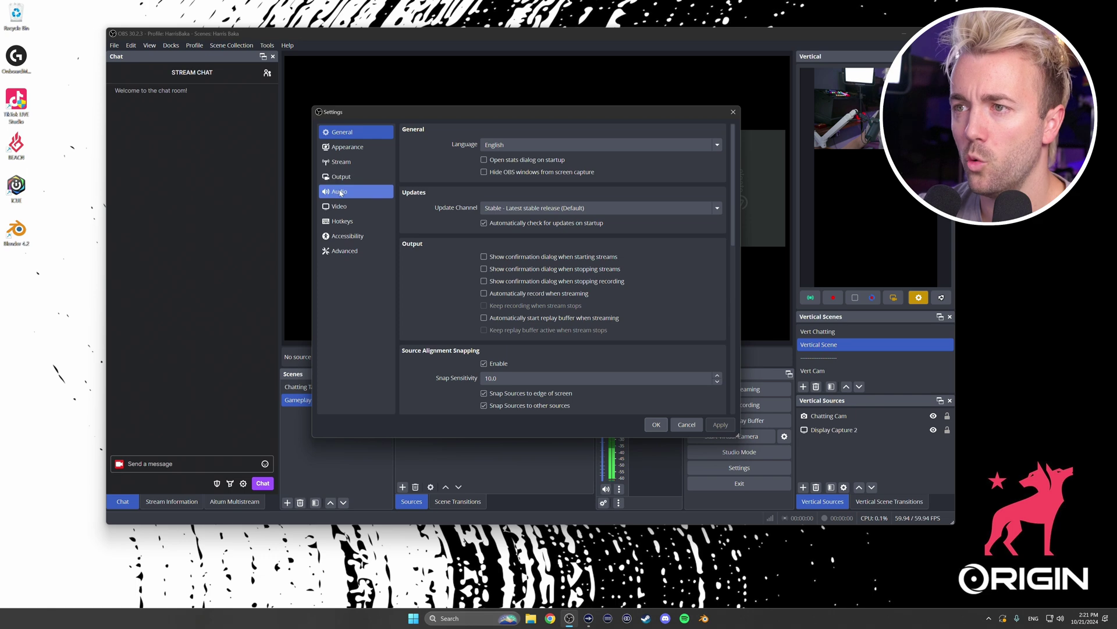
click(340, 193)
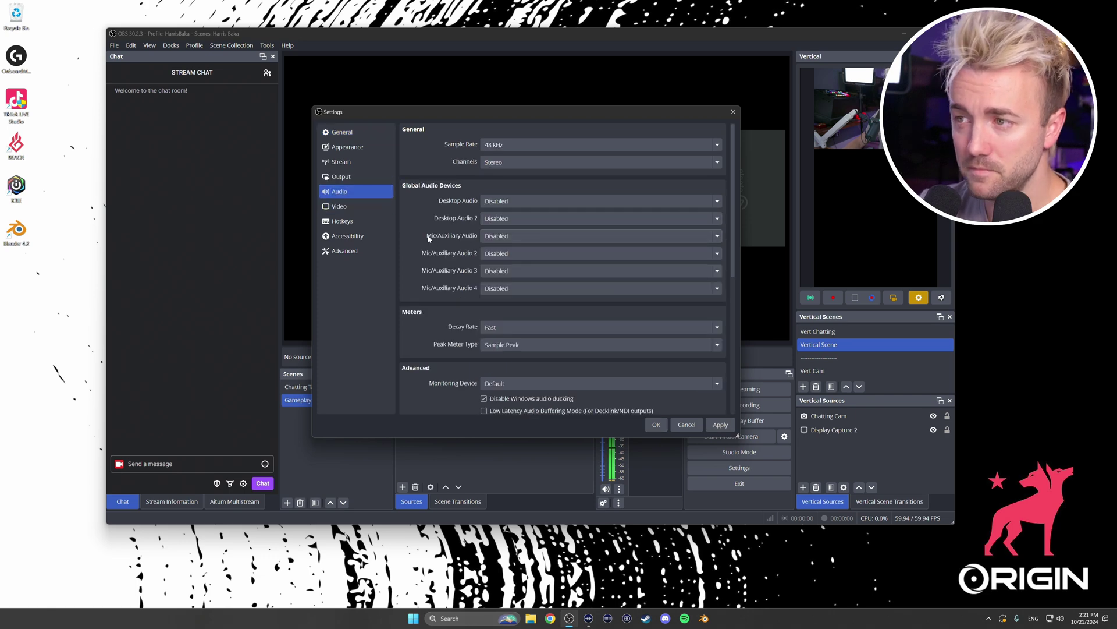
click(509, 237)
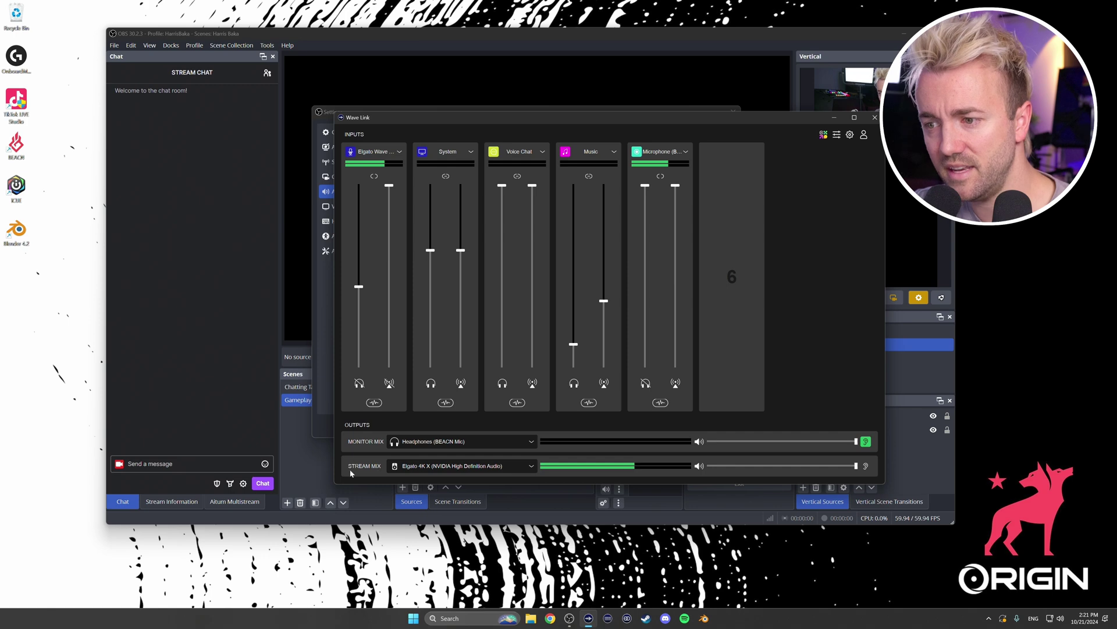
click(578, 521)
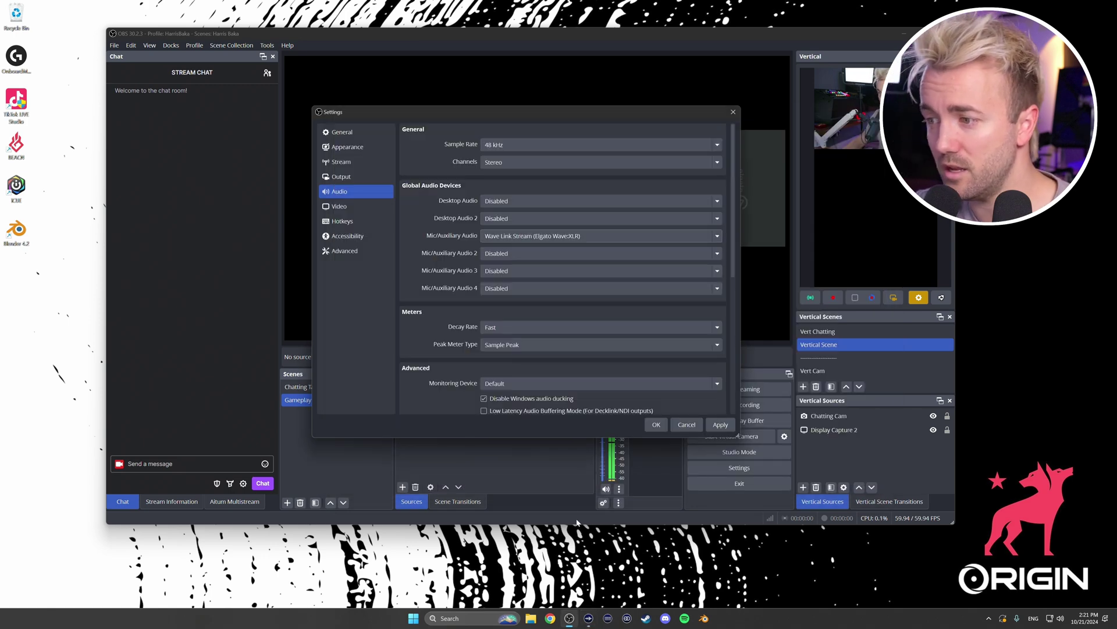
click(718, 425)
click(657, 426)
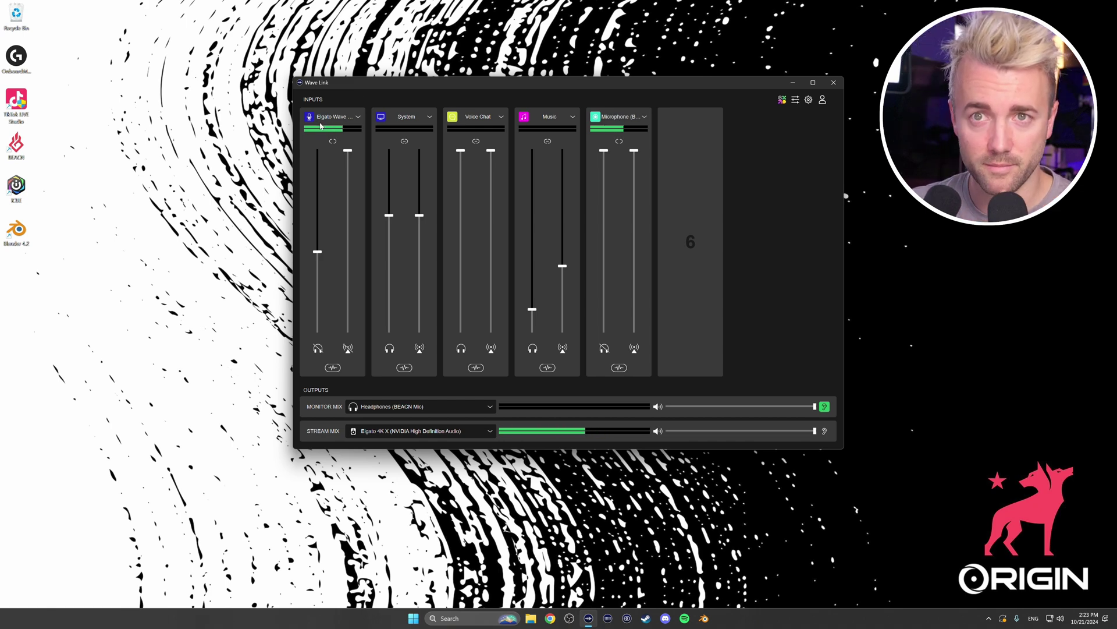
Step: Rename the Elgato Wave XLR input to SM7b and drag the Microphone channel into the second slot
click(348, 121)
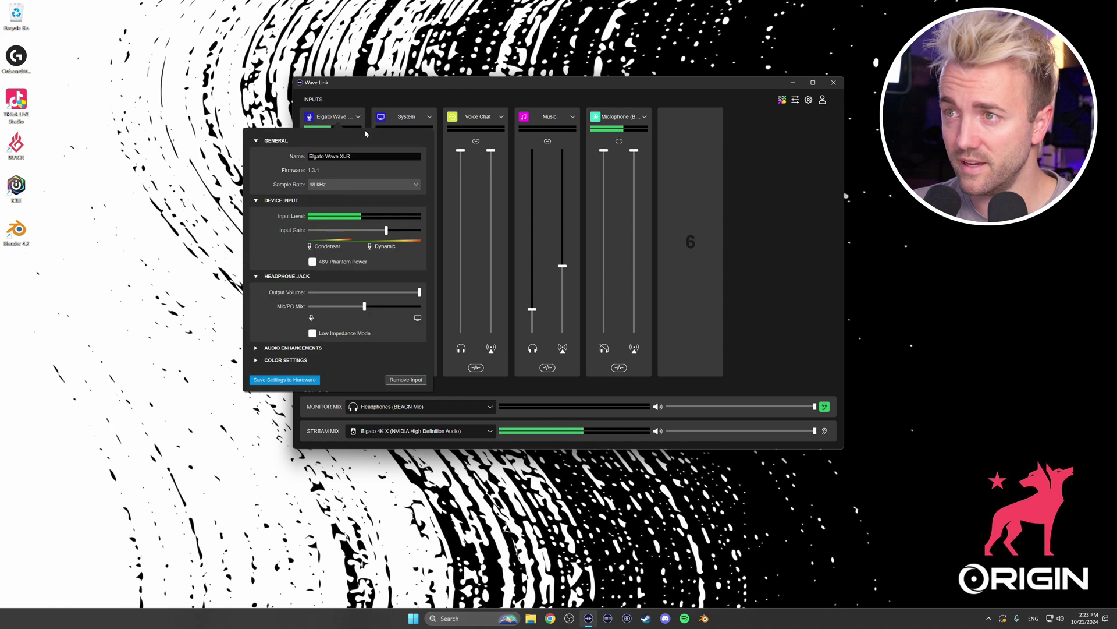
drag(362, 155, 288, 157)
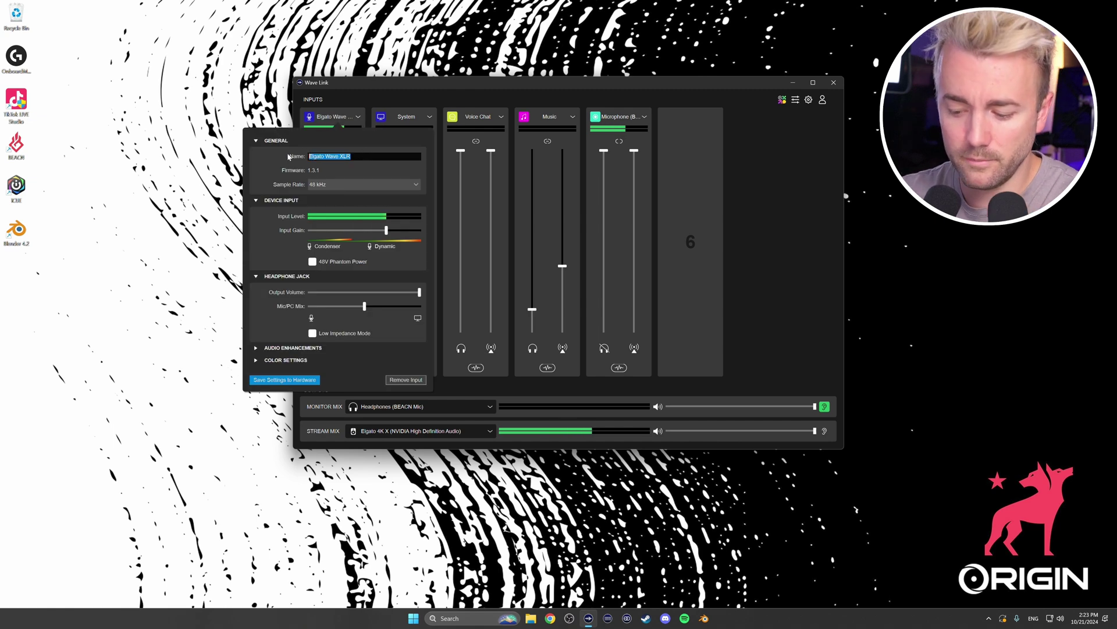
text(SM7b)
click(384, 105)
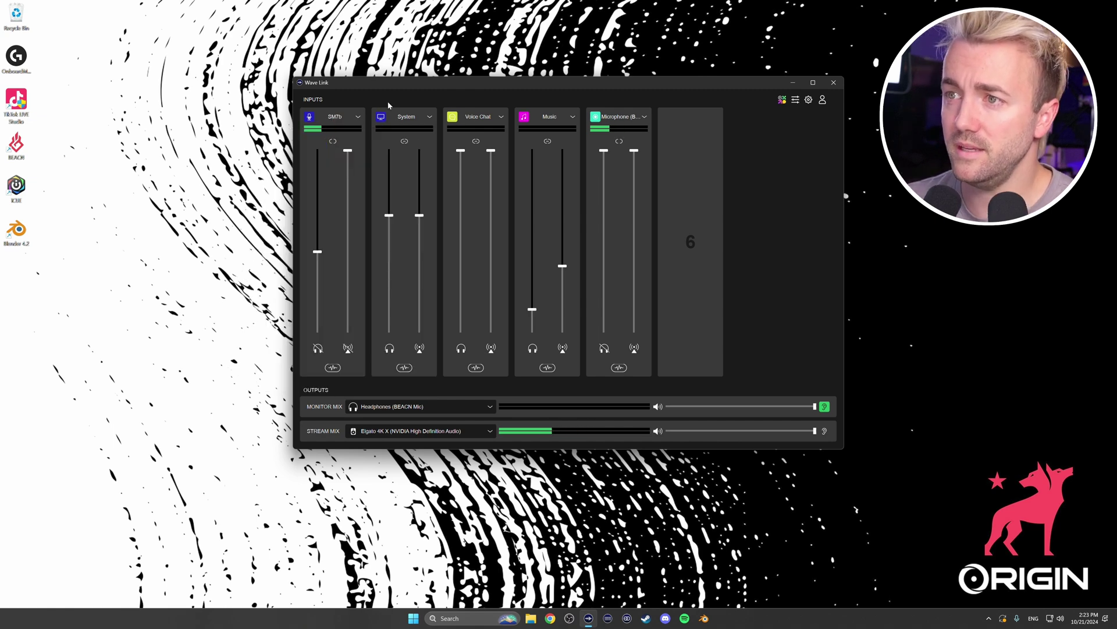
drag(618, 116, 375, 131)
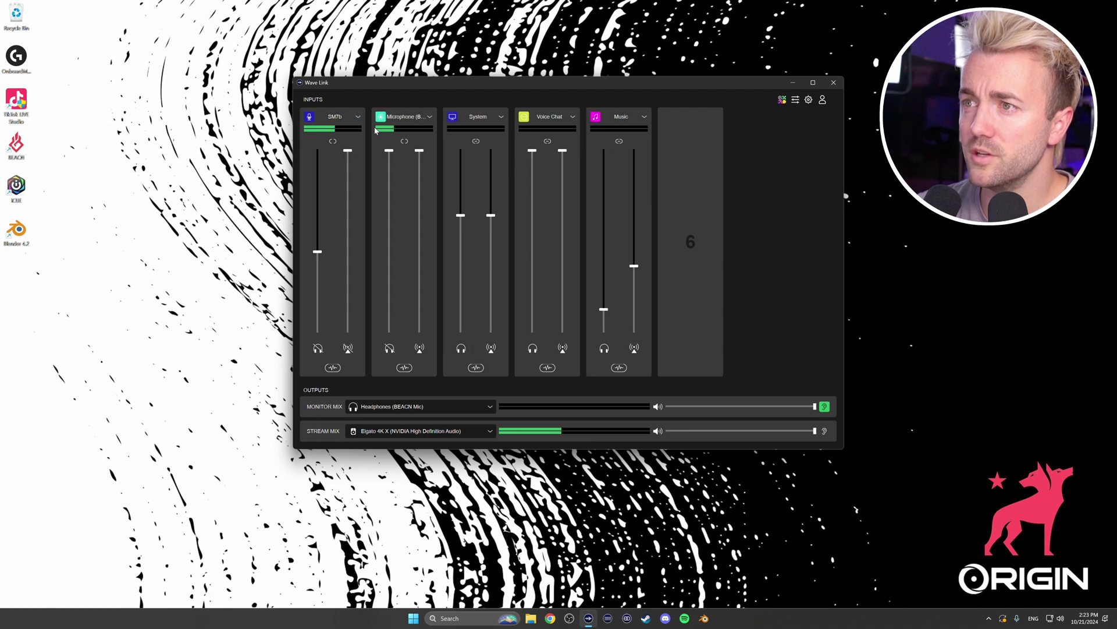
Step: Leave SM7b muted and the Microphone unmuted in the stream mix, briefly checking SM7b's settings
click(419, 349)
click(348, 349)
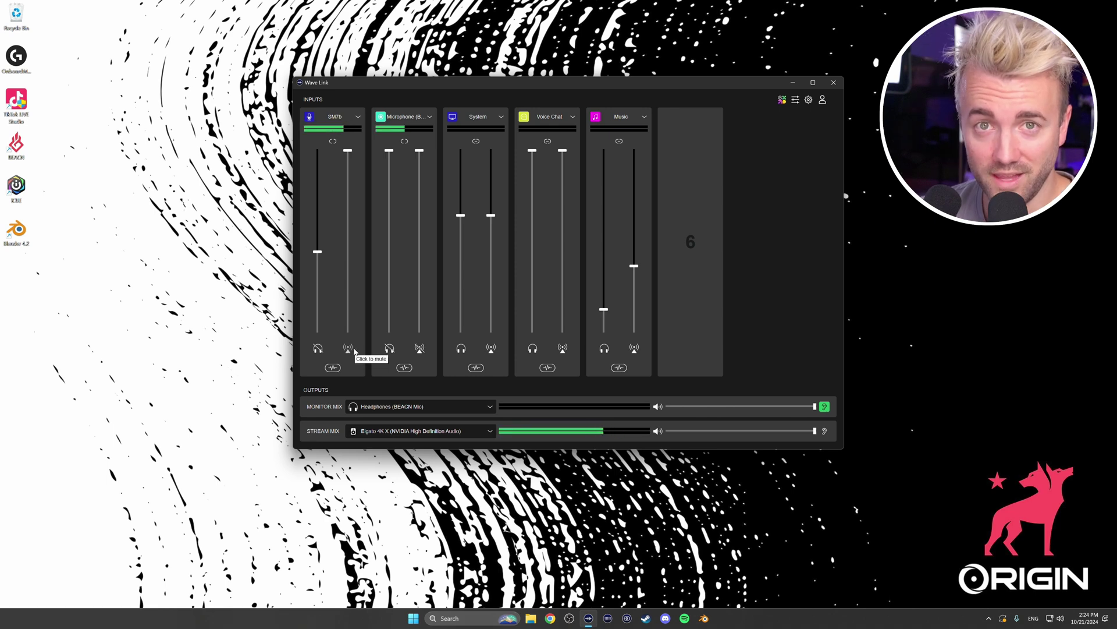
click(348, 350)
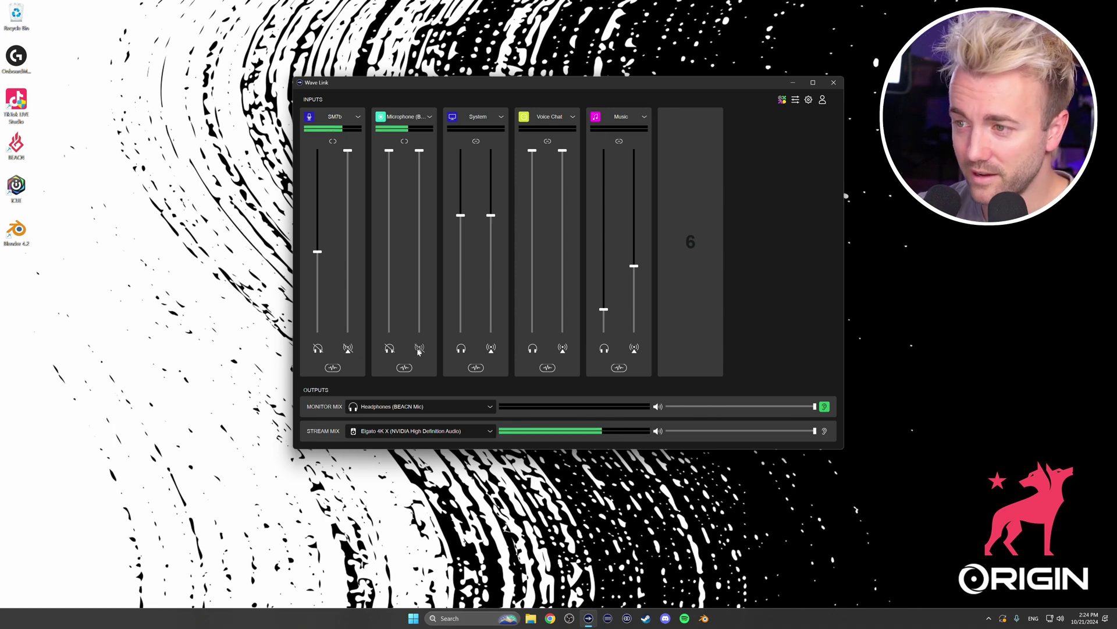
click(420, 349)
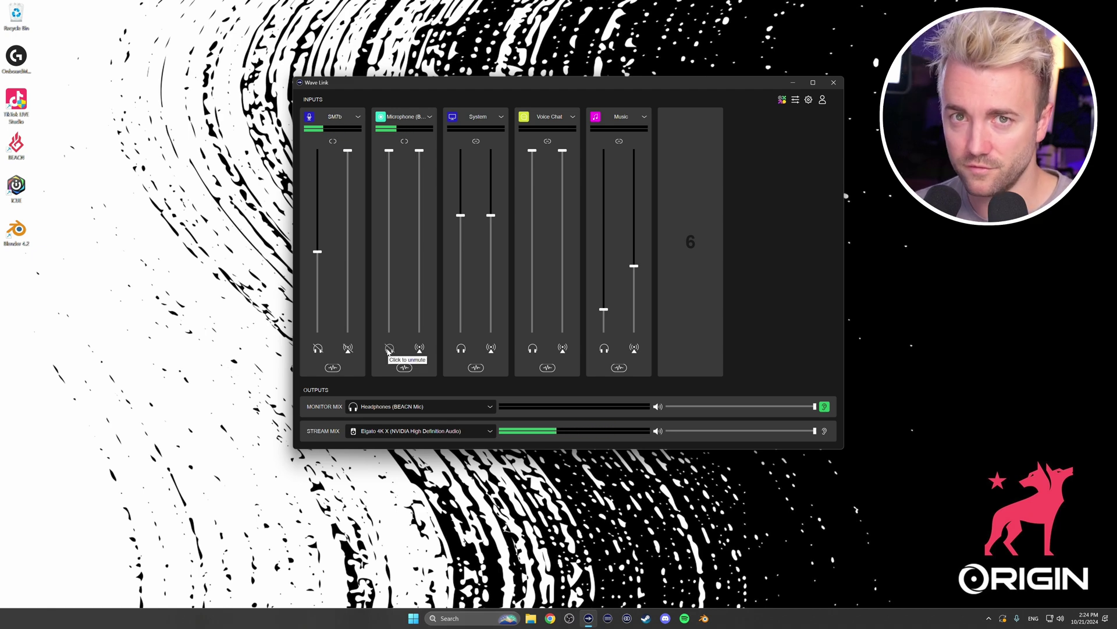
click(359, 118)
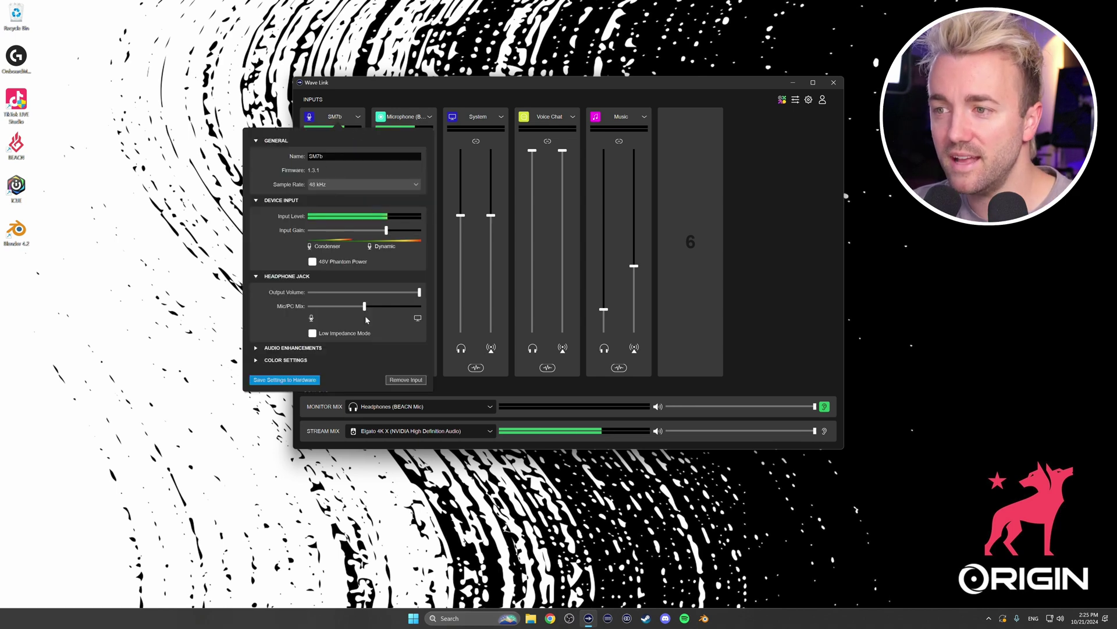
click(365, 111)
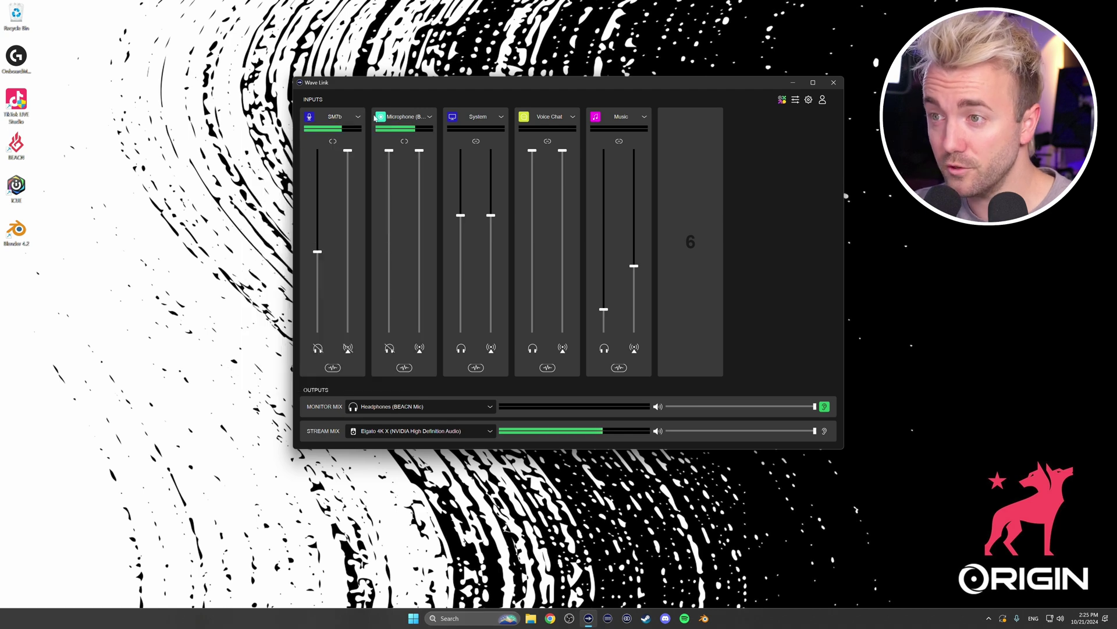
Step: Unmute the Microphone's monitor-mix icon and briefly check the SM7b settings panel
click(390, 349)
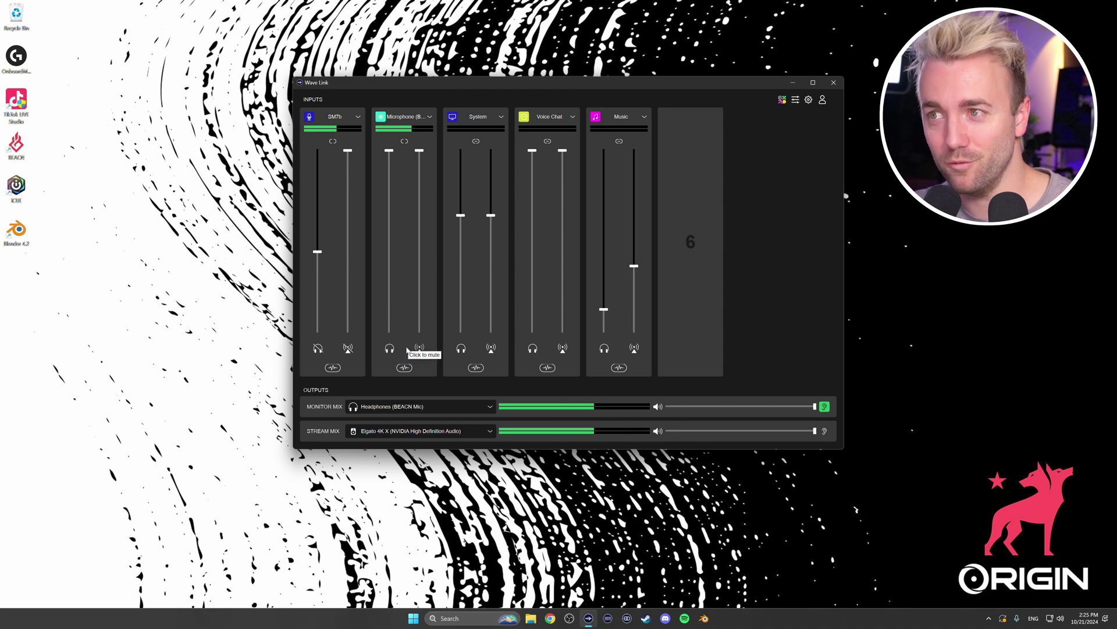
click(358, 117)
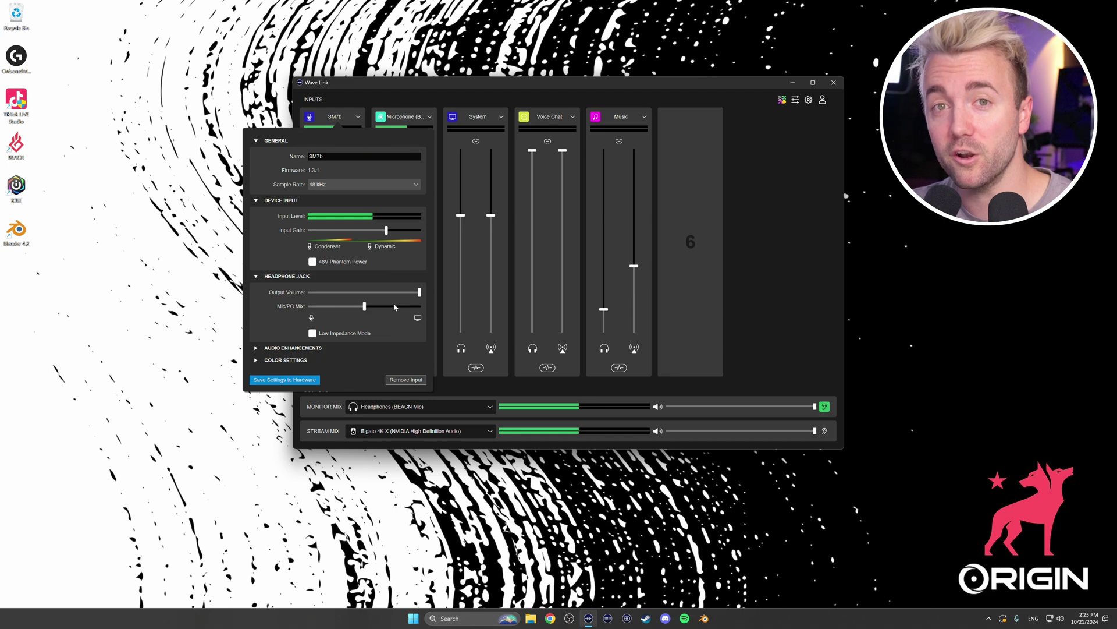
click(384, 107)
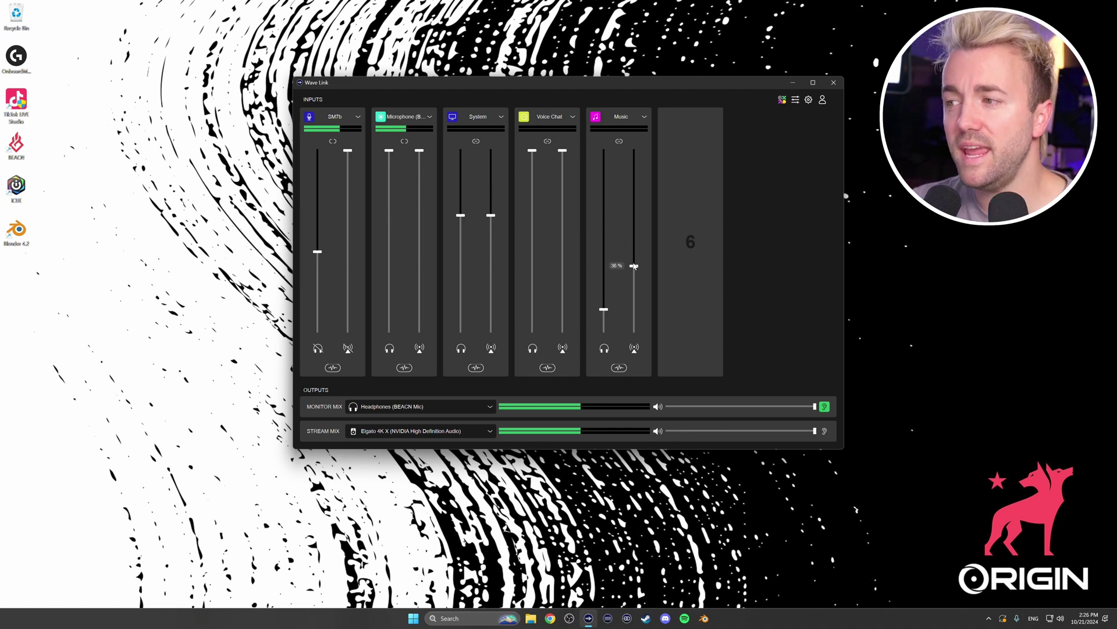
Step: Raise Music's stream fader to full and set its monitor fader to about 70 %
drag(636, 262, 636, 177)
drag(638, 248, 639, 161)
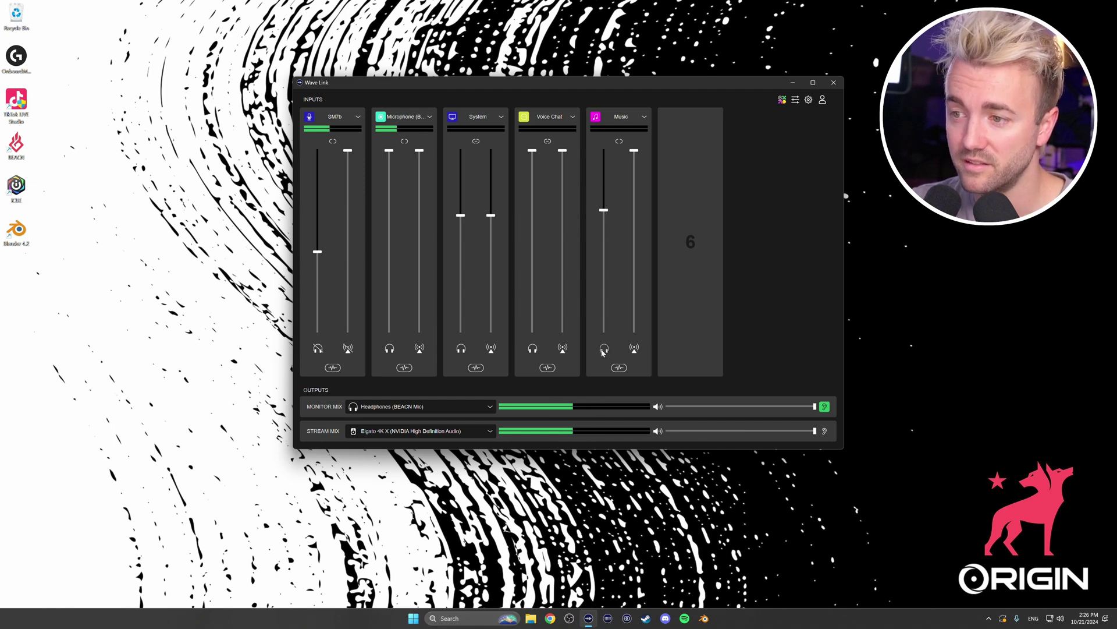
drag(604, 216, 604, 213)
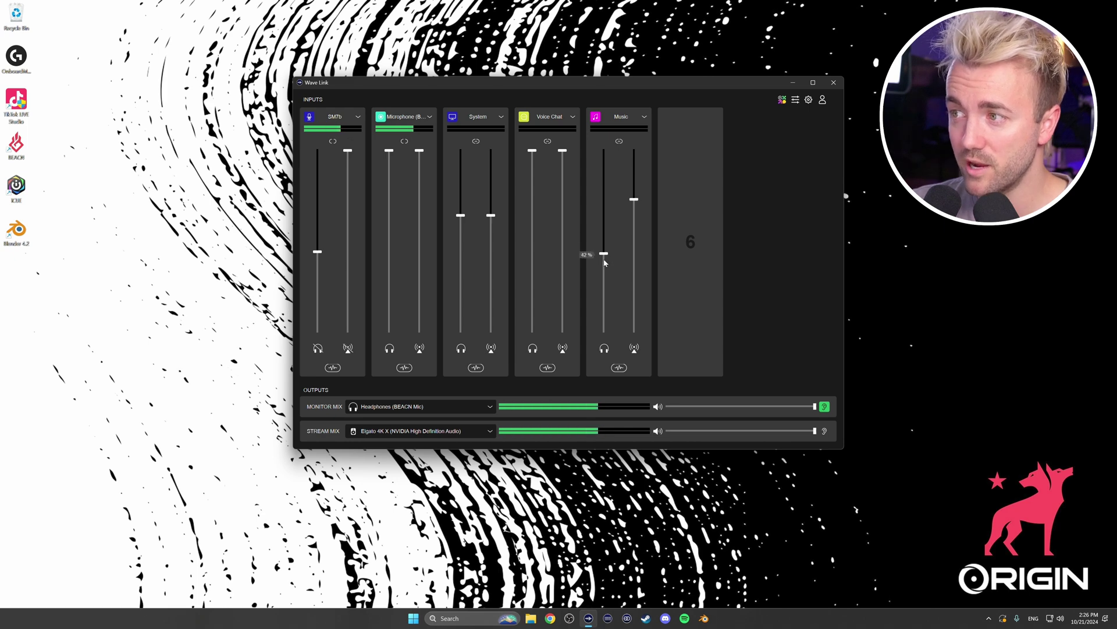
drag(605, 263, 594, 209)
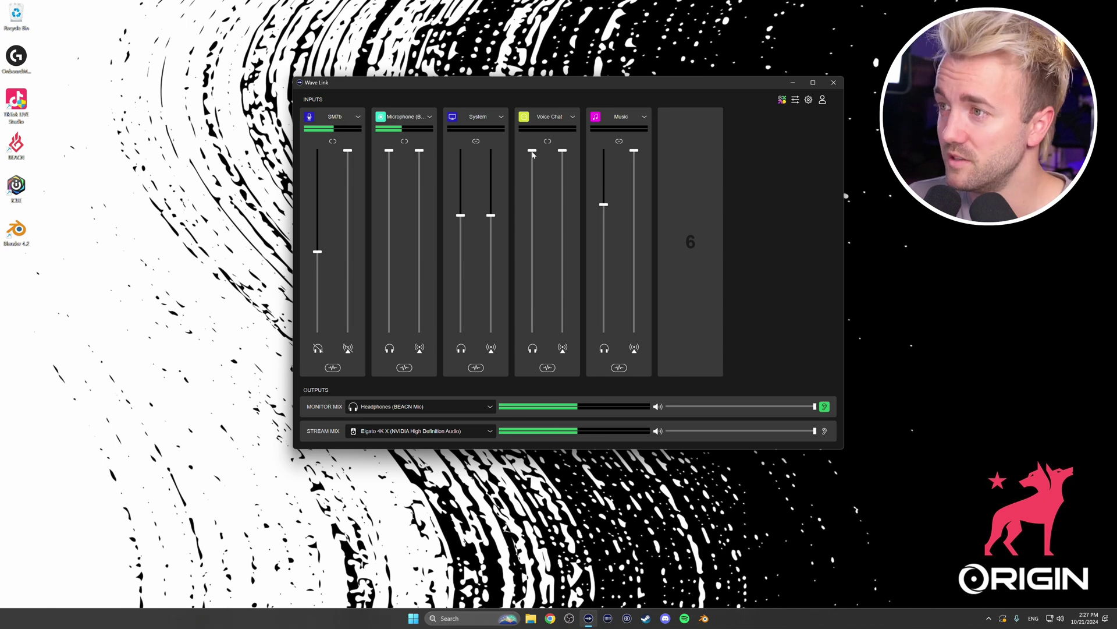
Step: Pull Voice Chat's monitor fader down to around 80 %, keeping its stream level at full
drag(532, 151, 531, 210)
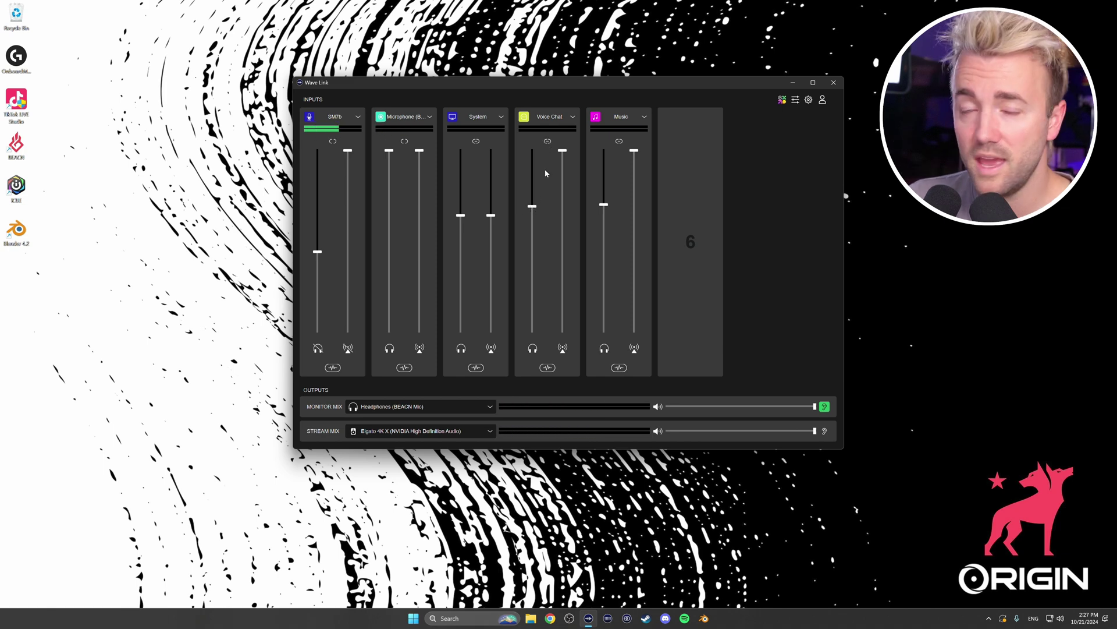